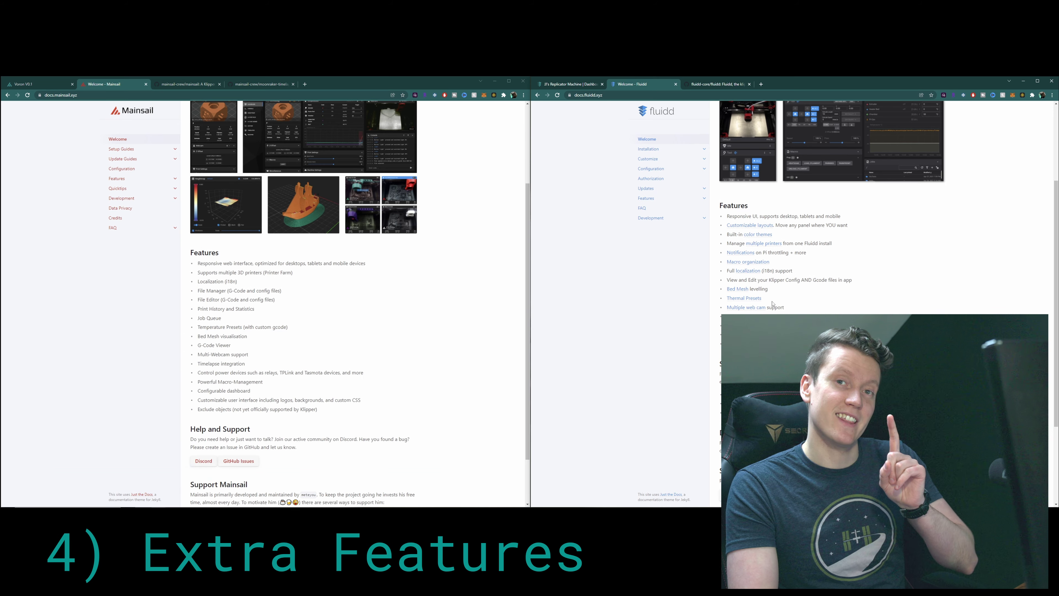
Step: Check the heater presets on the Fluidd printer dashboard and try an extruder target of 200 °C
left_click(570, 83)
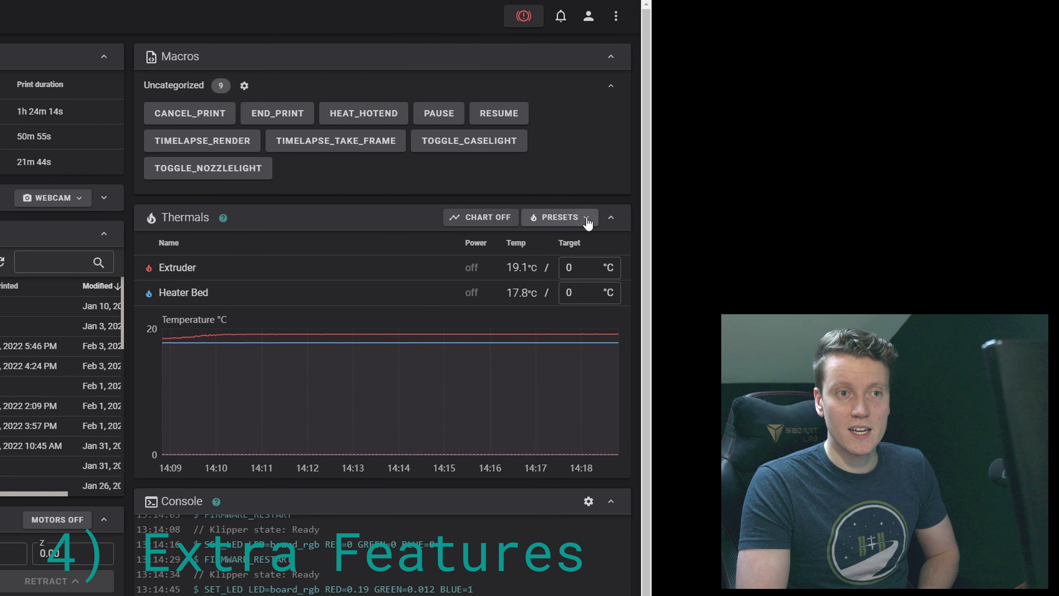
left_click(679, 217)
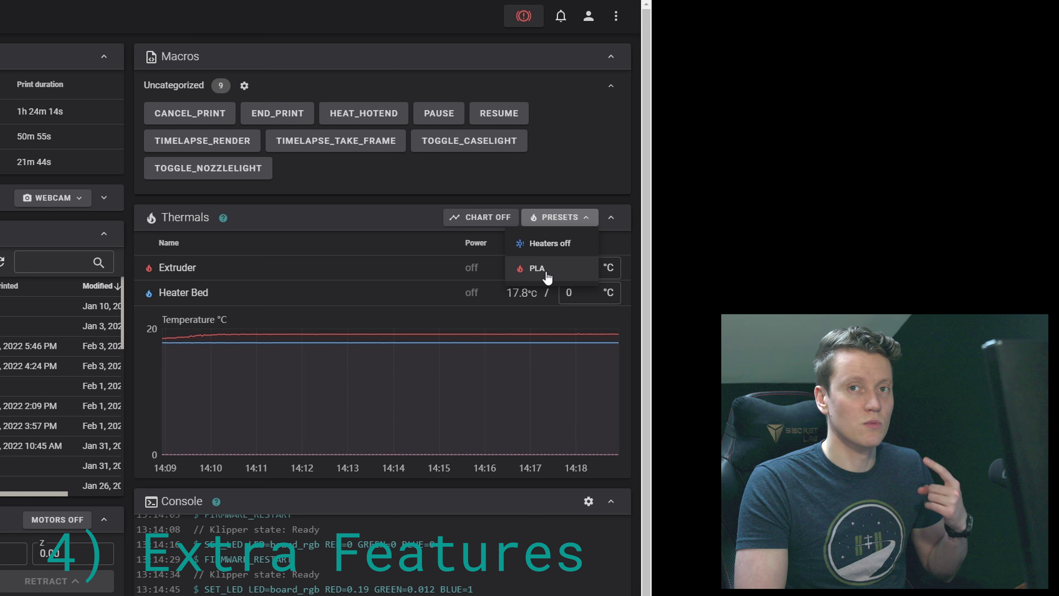
left_click(378, 294)
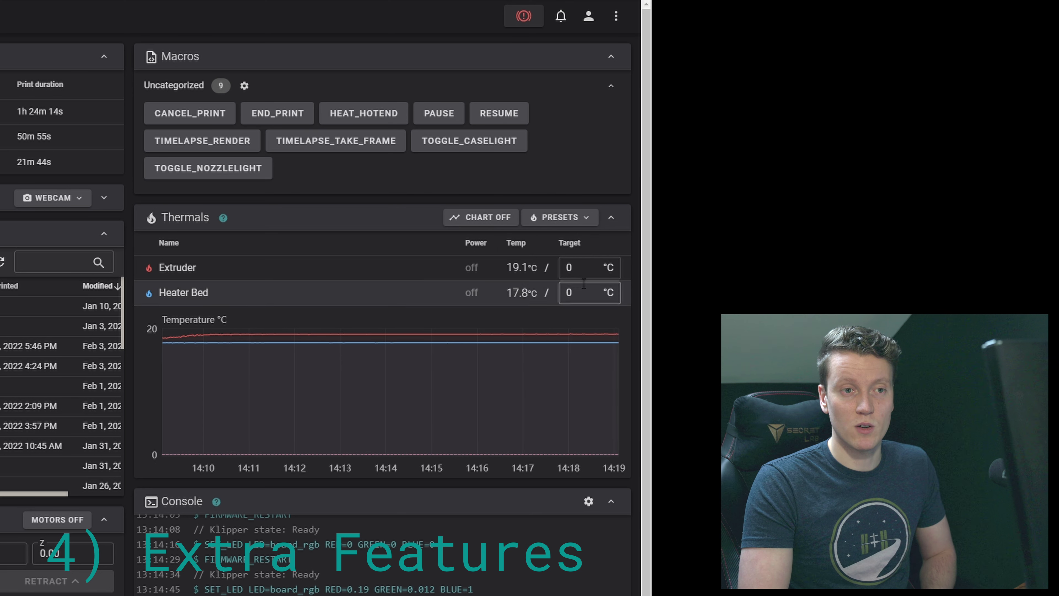
left_click(581, 266)
type("200")
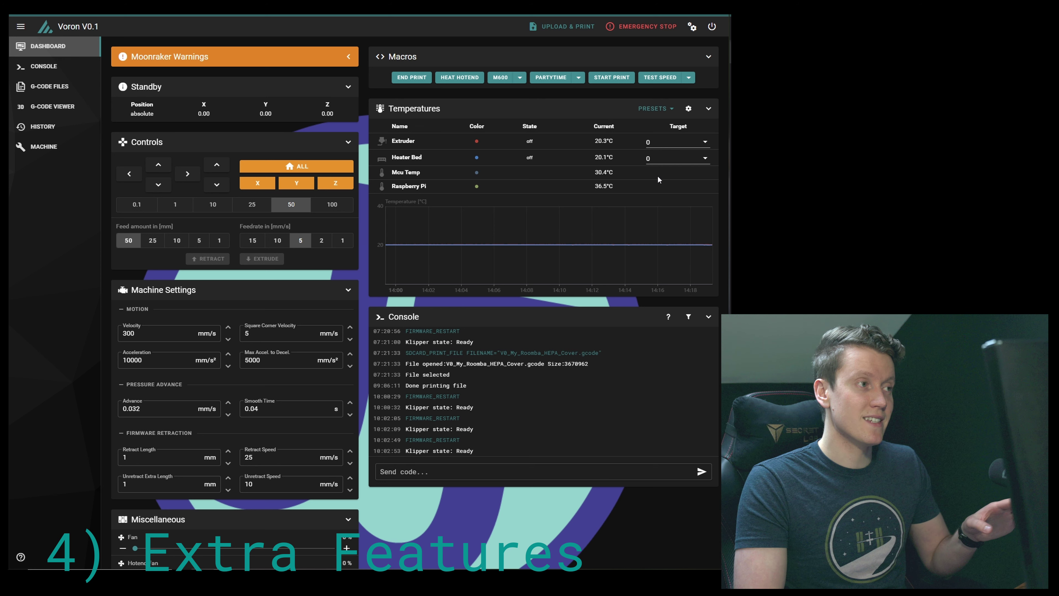
Step: Check the temperature presets and the extruder's target temperature options on the Mainsail dashboard
left_click(670, 115)
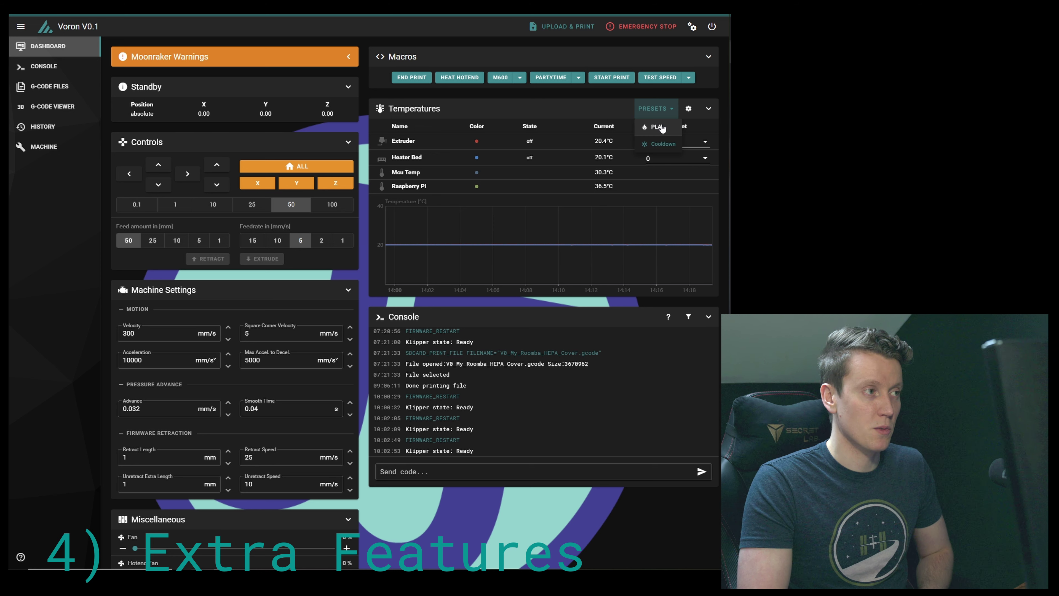
left_click(701, 128)
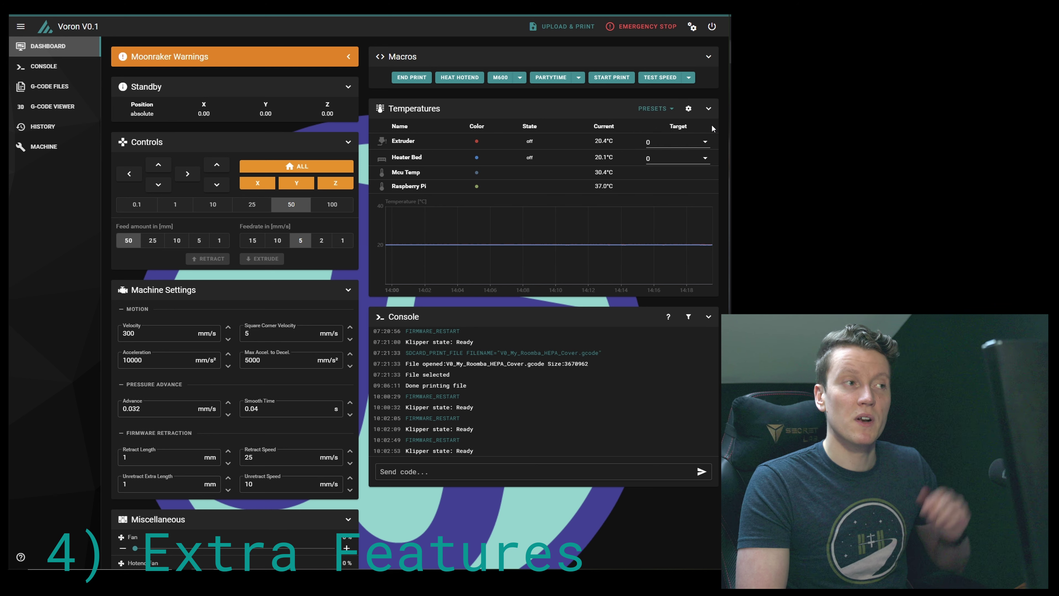
left_click(705, 141)
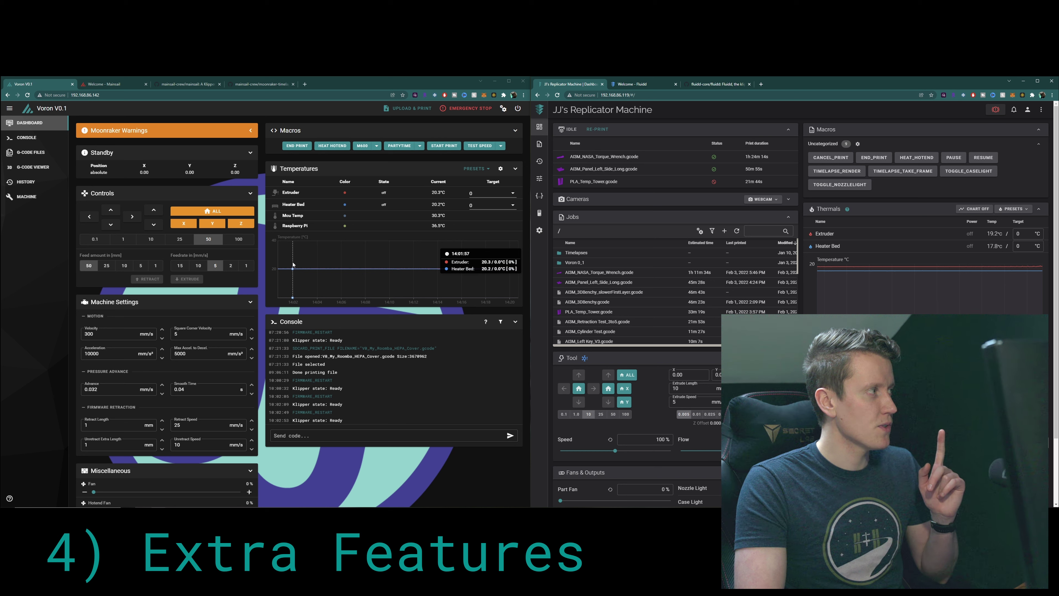
Step: Compare the print history pages of Fluidd and Mainsail, including Mainsail's job status chart and history column options
left_click(539, 161)
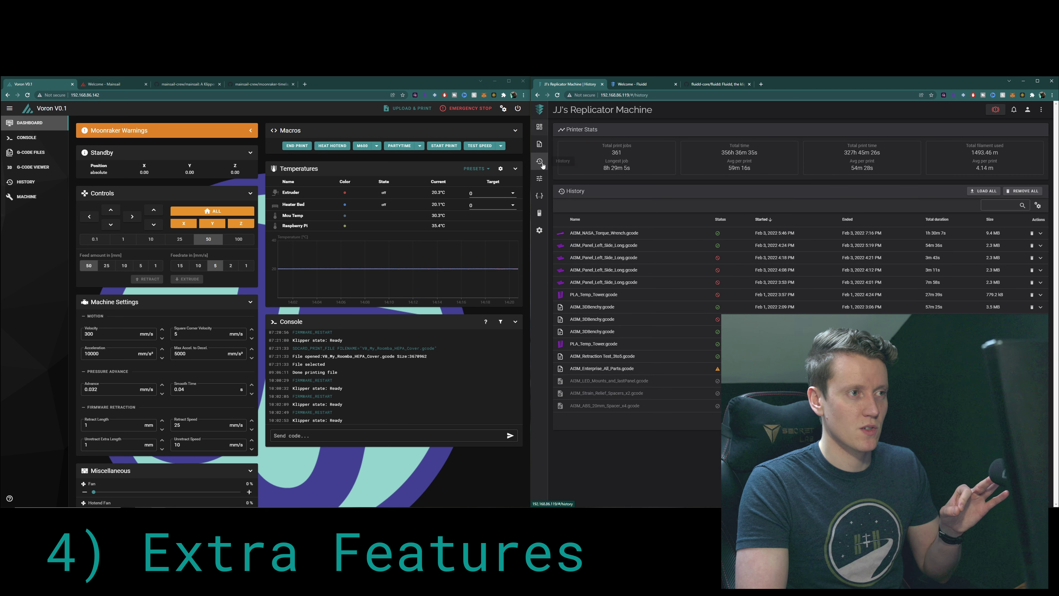
left_click(25, 181)
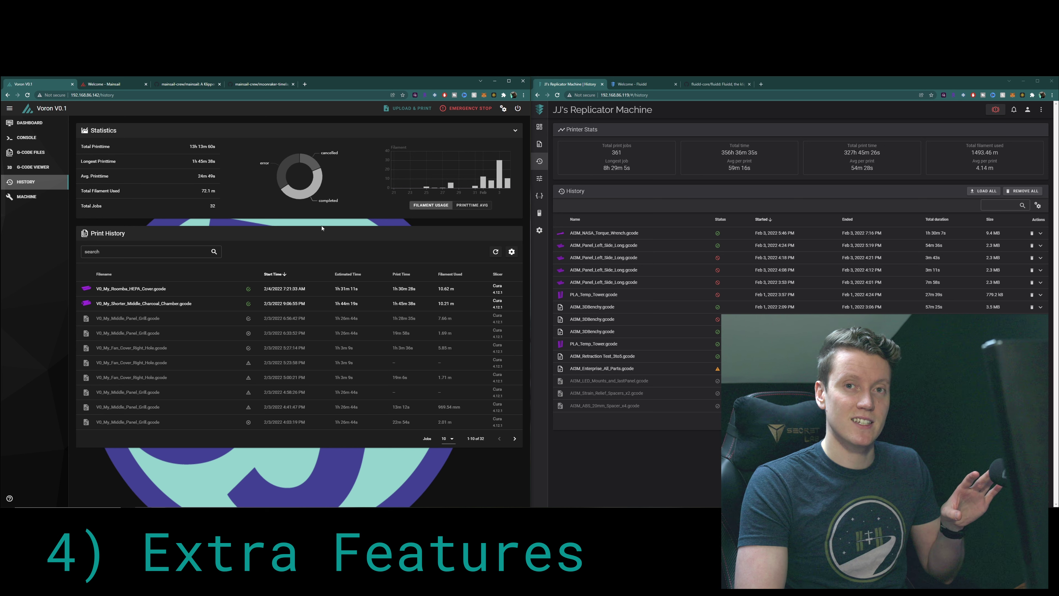
mouse_move(316, 190)
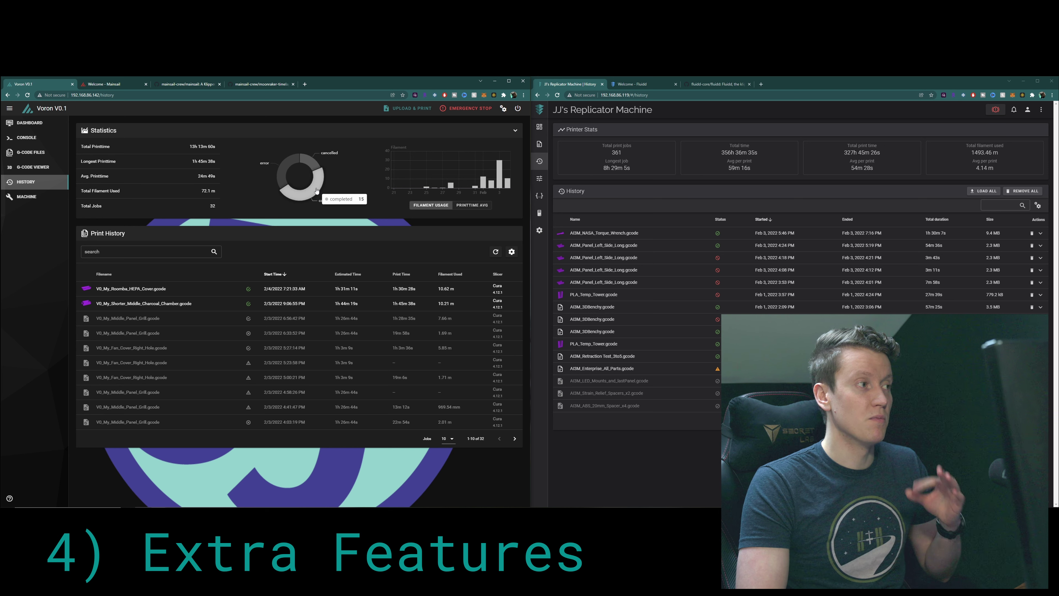
mouse_move(283, 167)
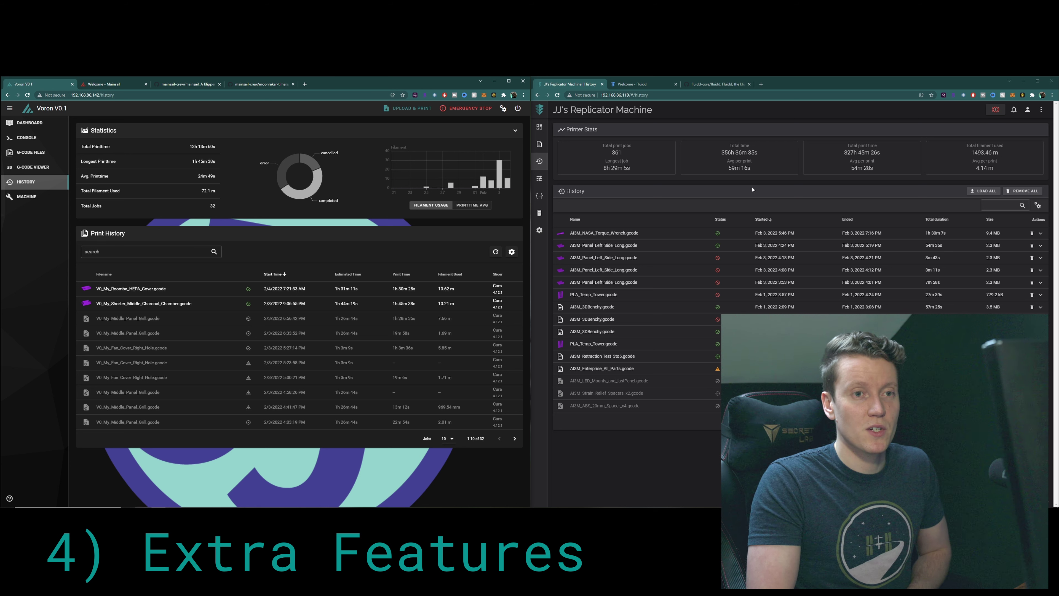
left_click(511, 252)
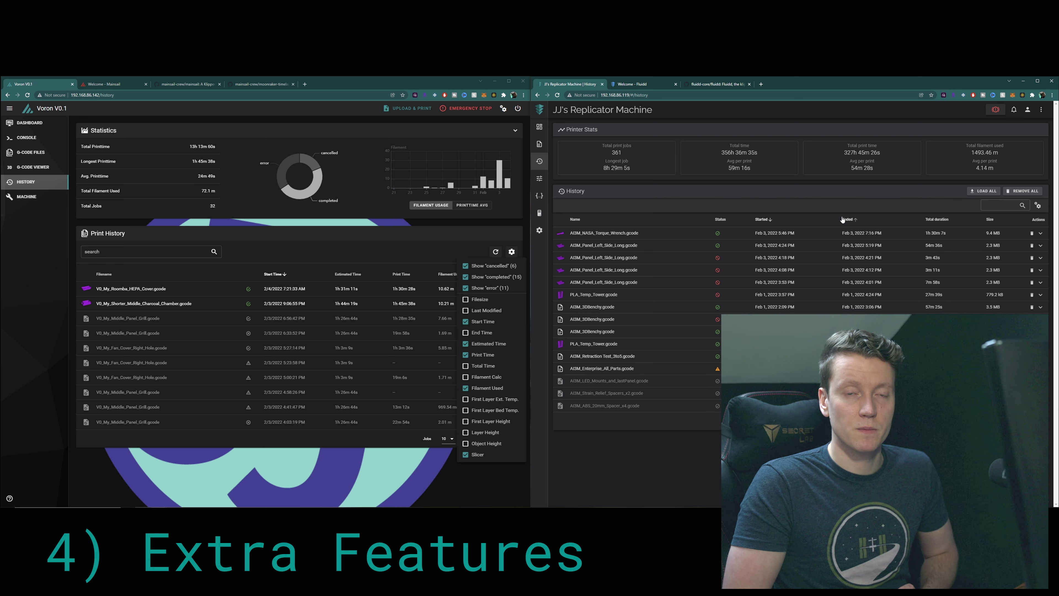
Step: Return from the Fluidd documentation to the Fluidd printer interface and open its system information page
key("ctrl+Tab")
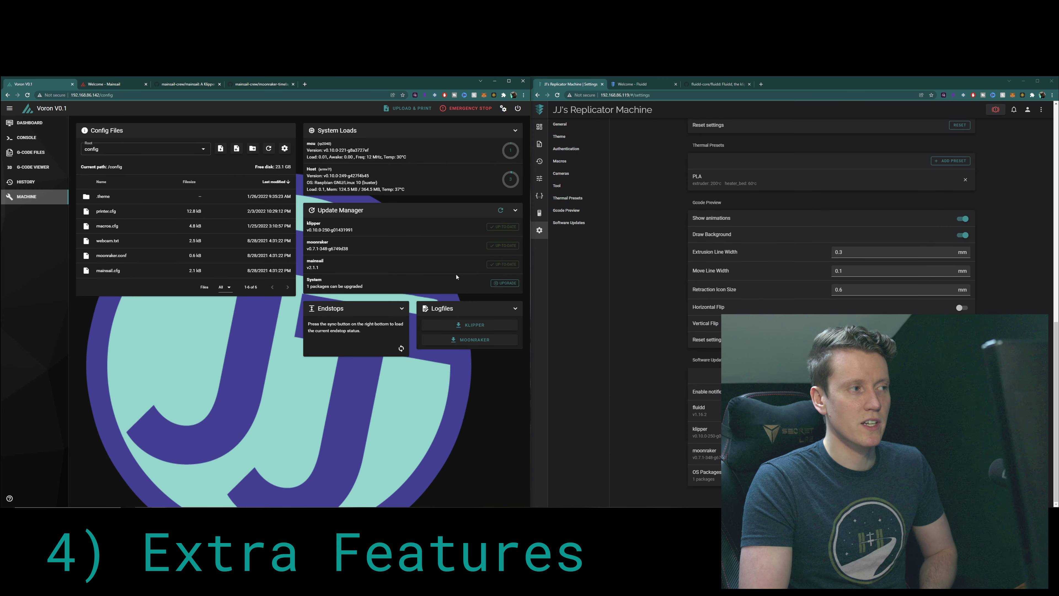
key("ctrl+Tab")
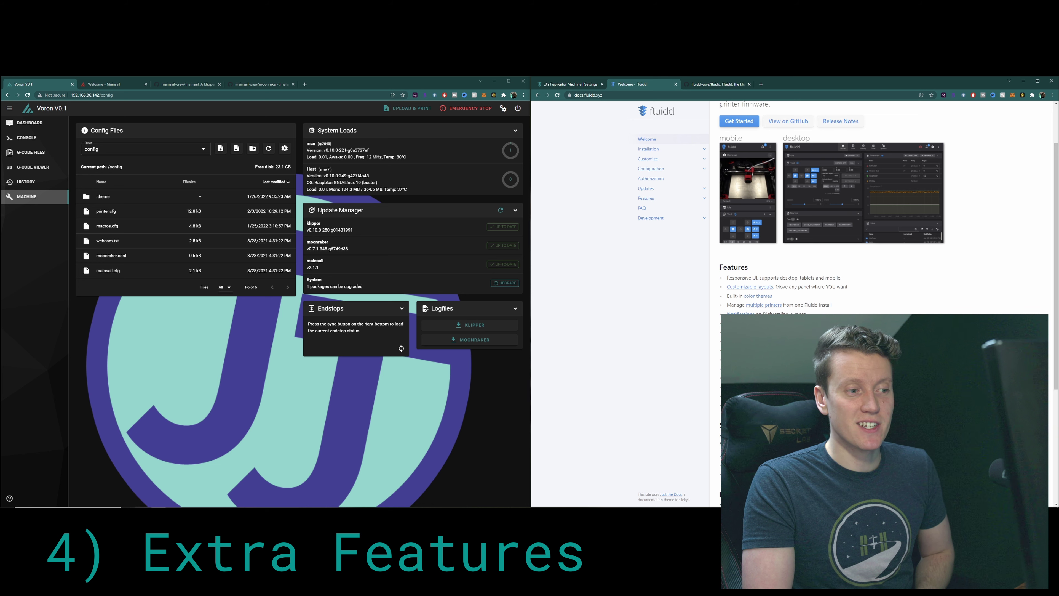
left_click(562, 85)
left_click(539, 213)
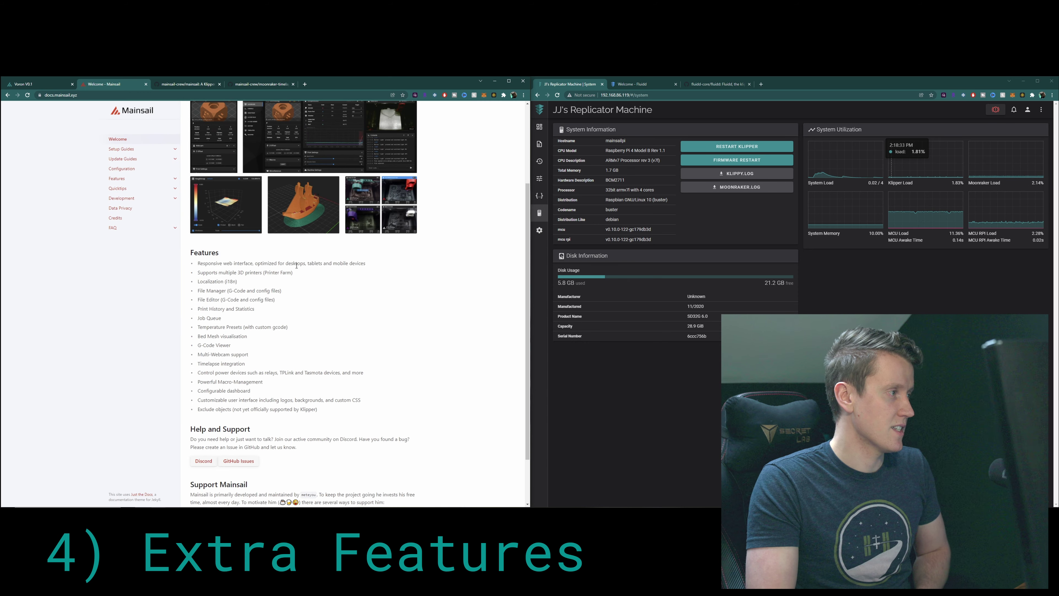
Step: Highlight the multiple printers, localization and File Manager entries in the feature list of the Mainsail documentation
double_click(242, 263)
left_click_drag(206, 273, 279, 273)
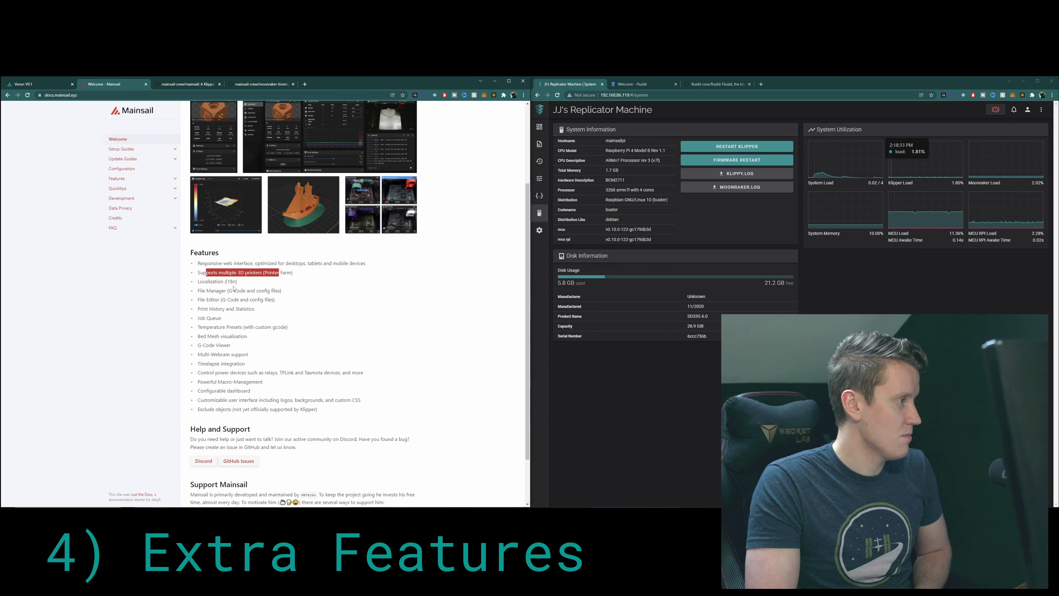
left_click_drag(200, 282, 230, 281)
triple_click(203, 291)
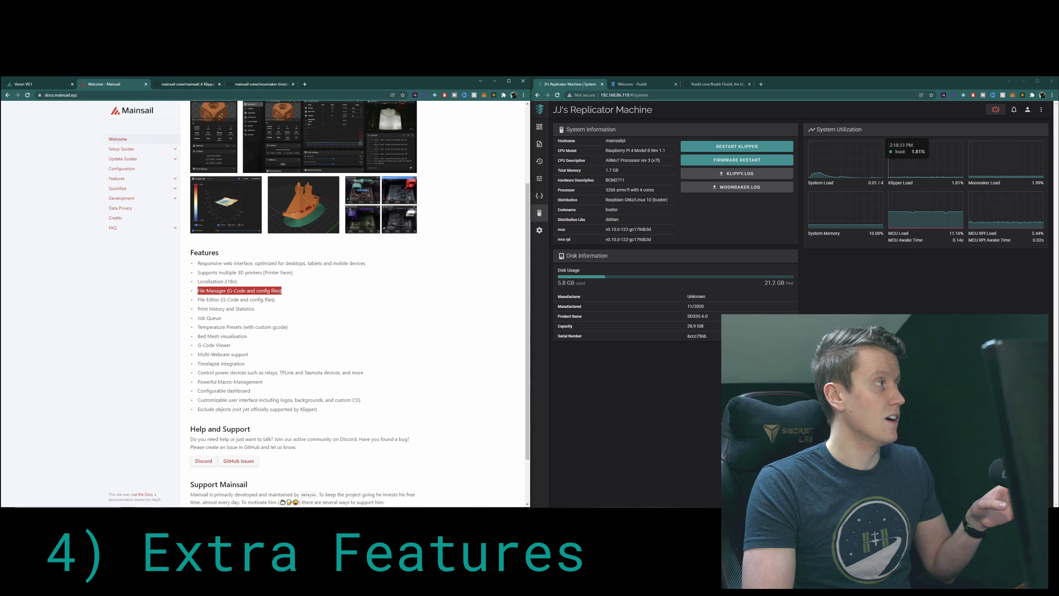
Step: Review the Mainsail printer's dashboard and its G-code file list, ending back on the dashboard
left_click(37, 84)
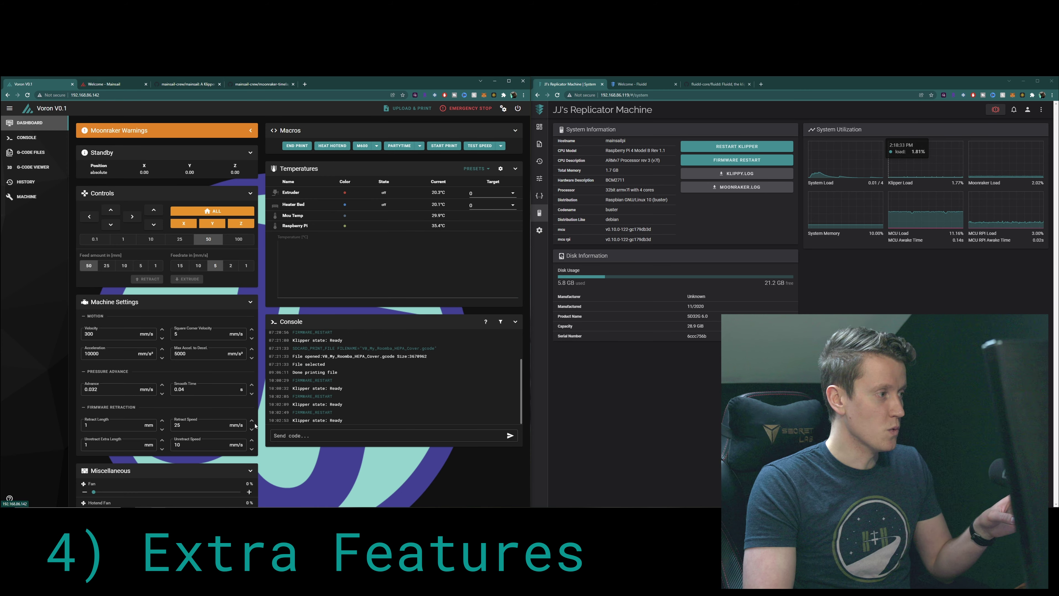
scroll(400, 292, "down", 1)
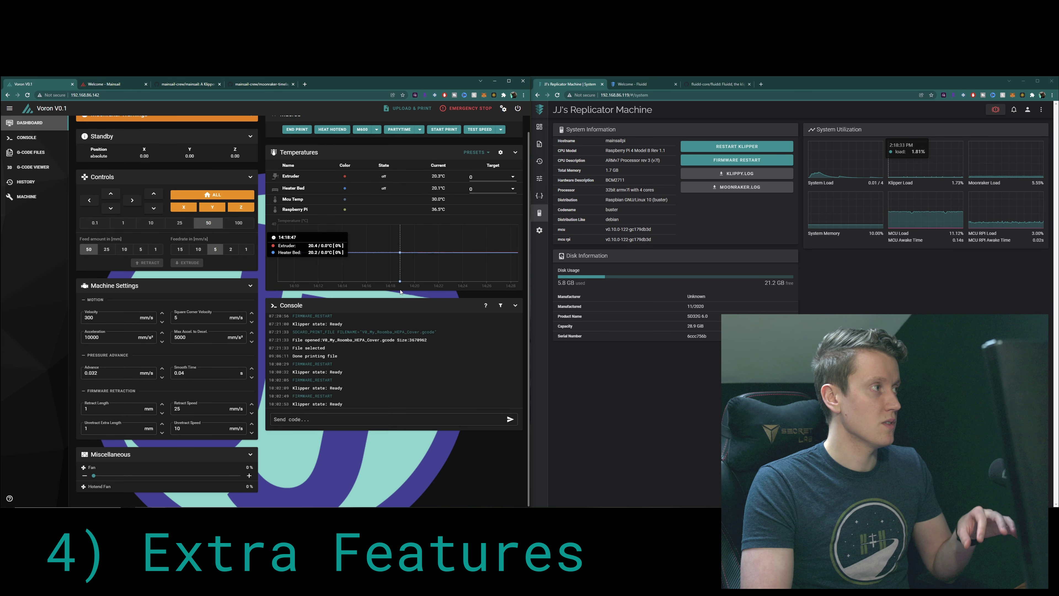
scroll(400, 291, "up", 1)
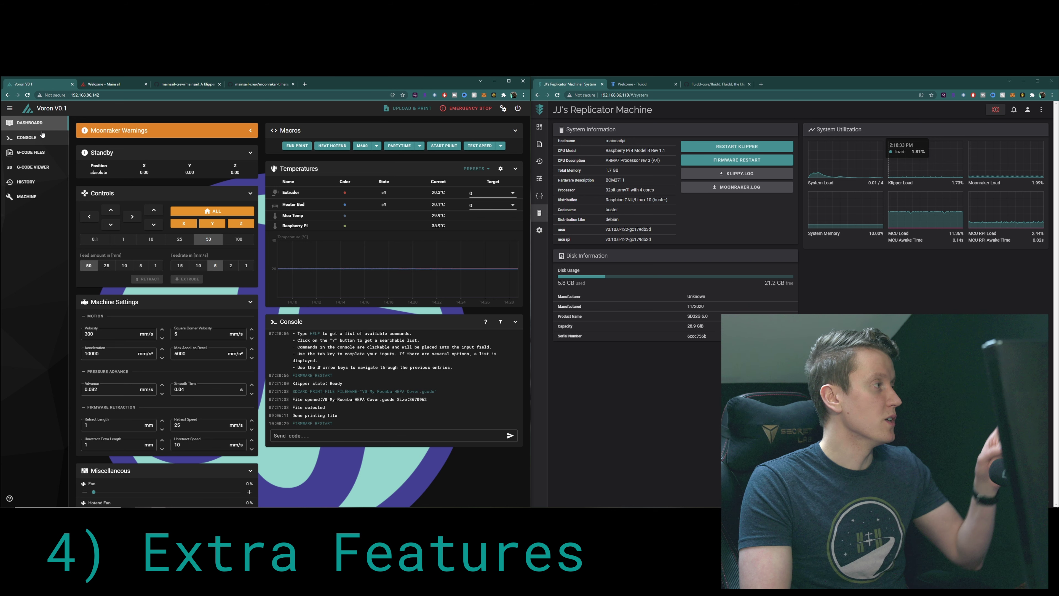
left_click(30, 152)
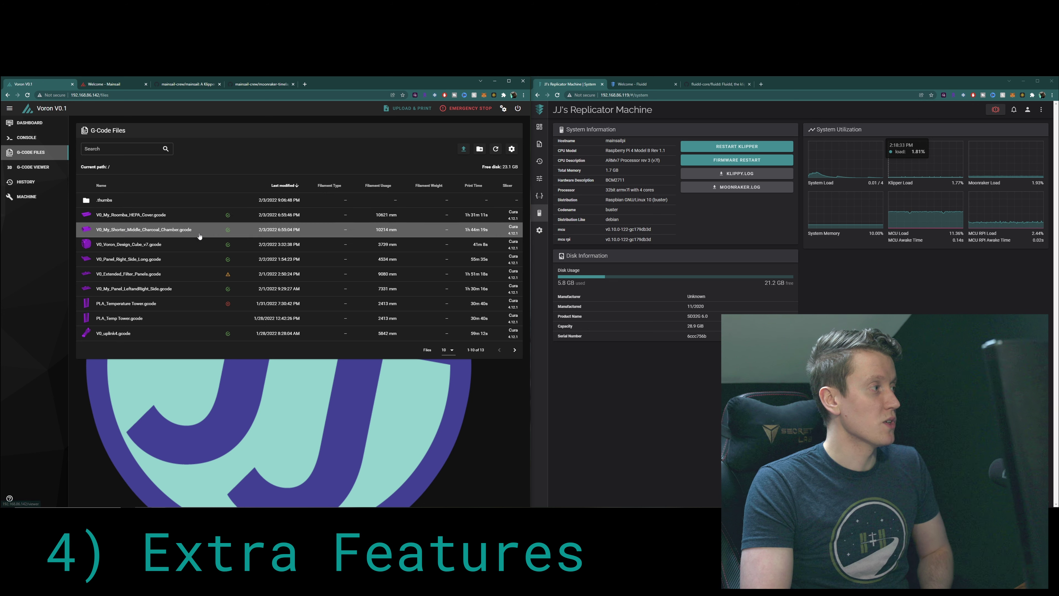
left_click(30, 122)
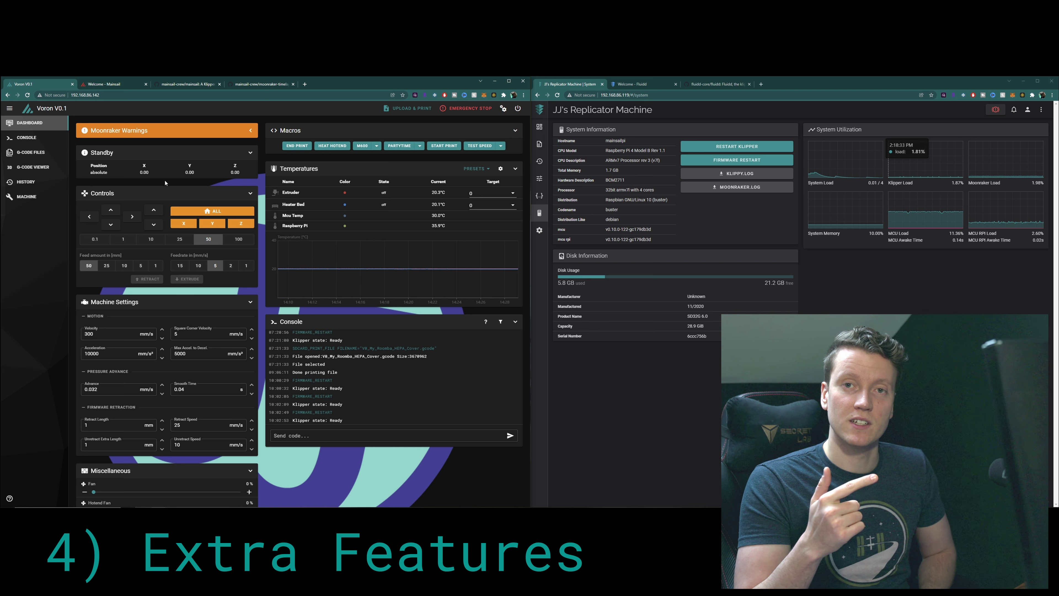
Step: Review the job list on the Fluidd dashboard and the full Jobs page, ending back on the dashboard
left_click(539, 126)
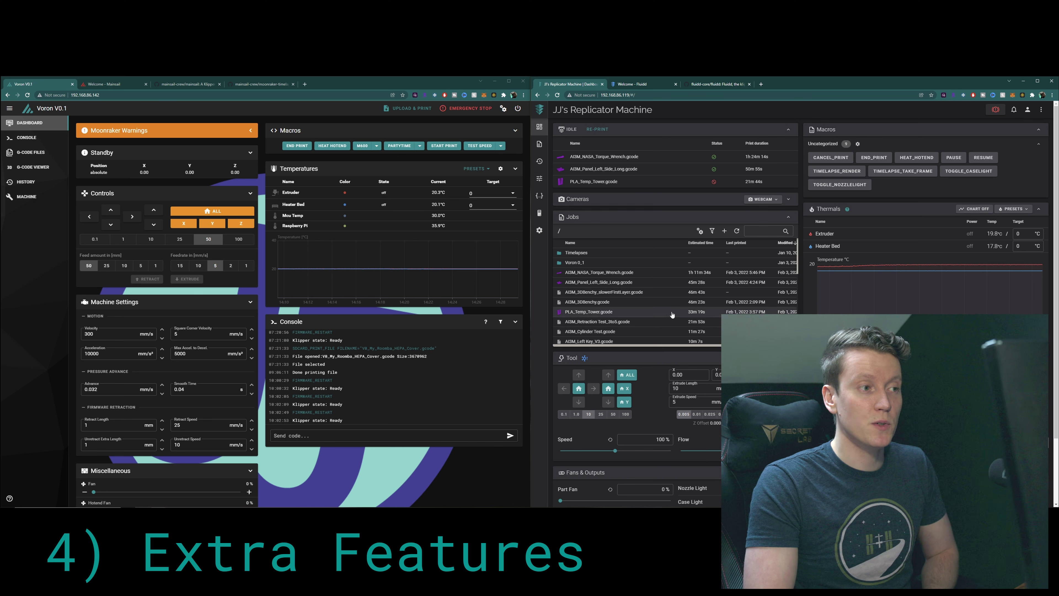
scroll(670, 289, "down", 5)
scroll(670, 290, "up", 5)
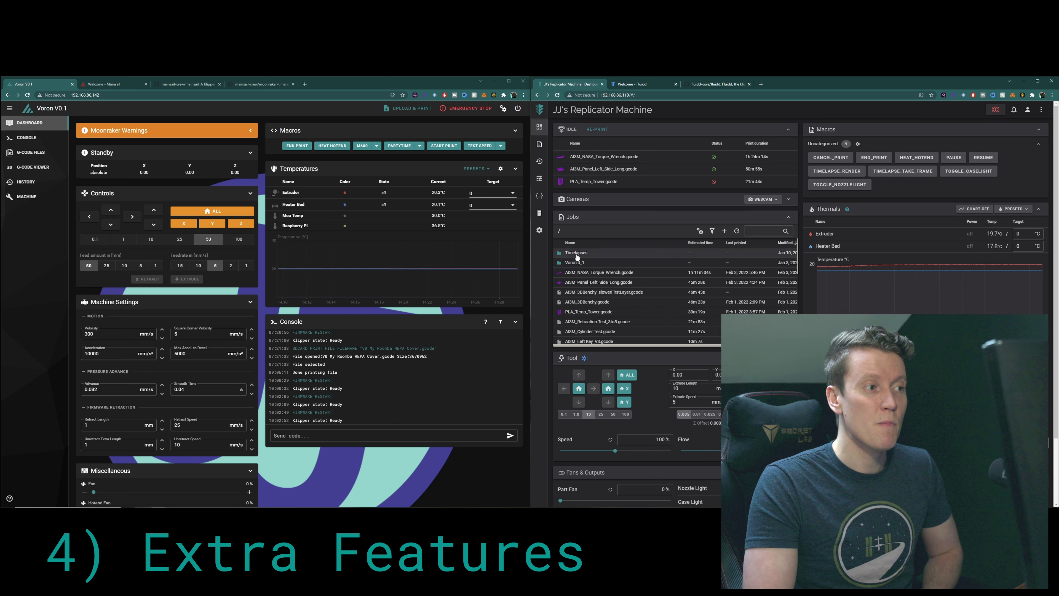
left_click(591, 253)
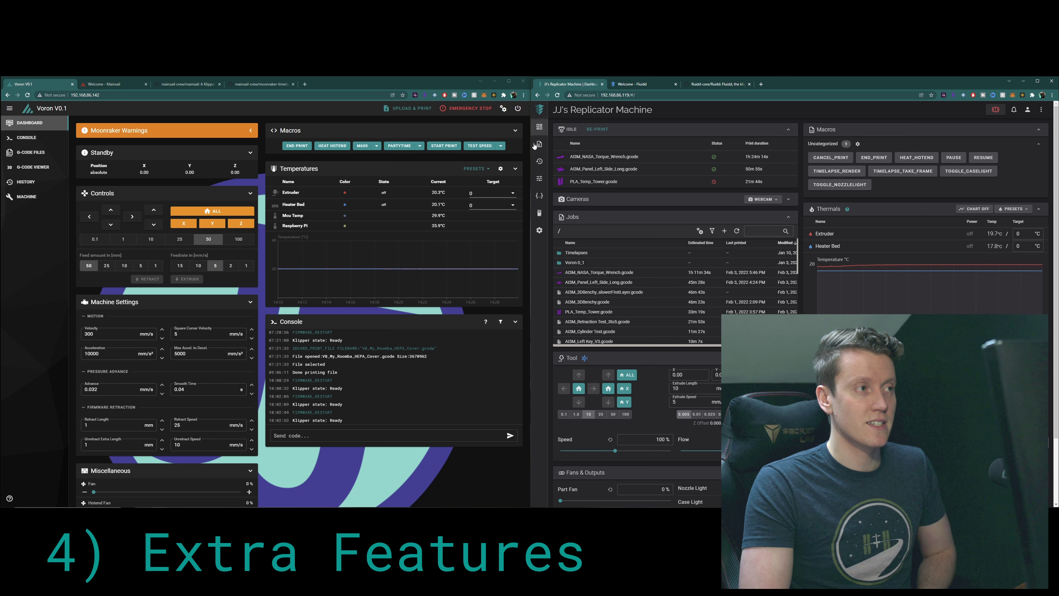
left_click(539, 144)
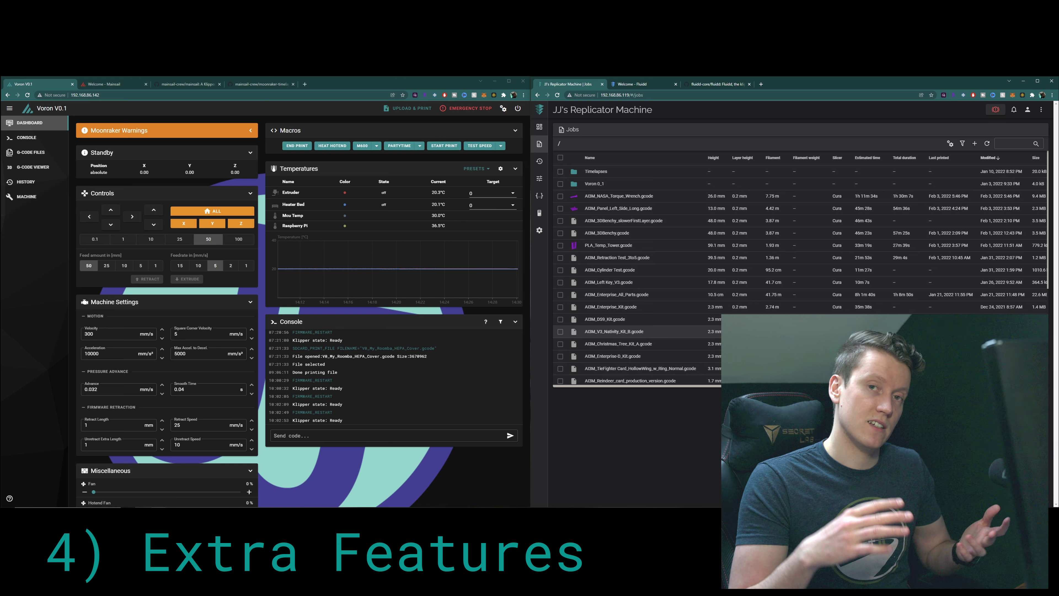
left_click(539, 126)
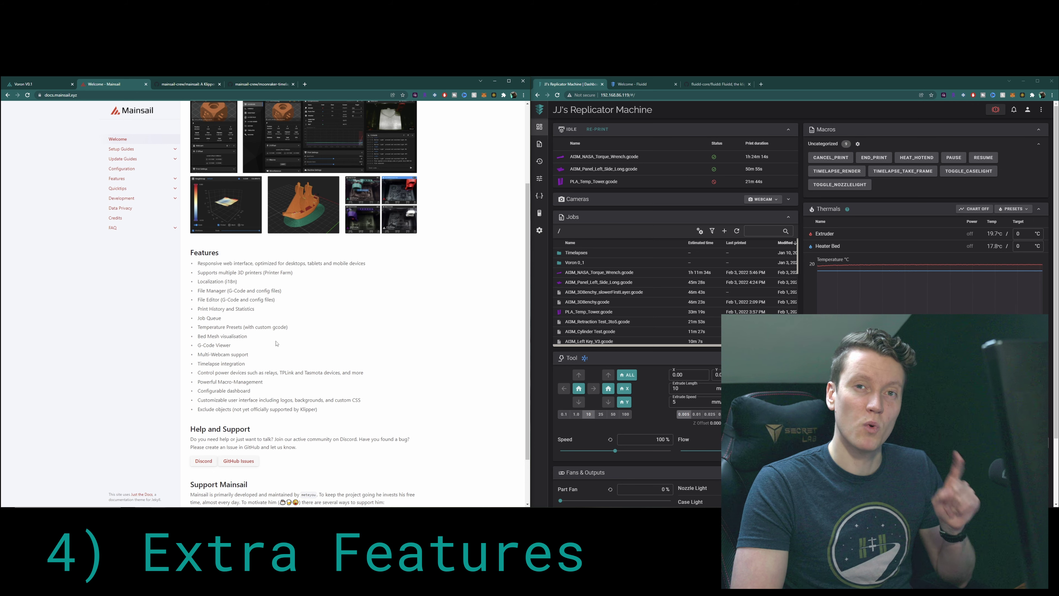
Step: Open Mainsail's G-Code Viewer and look at the Gcode Preview panel on the Fluidd dashboard, collapsing it again
left_click(25, 84)
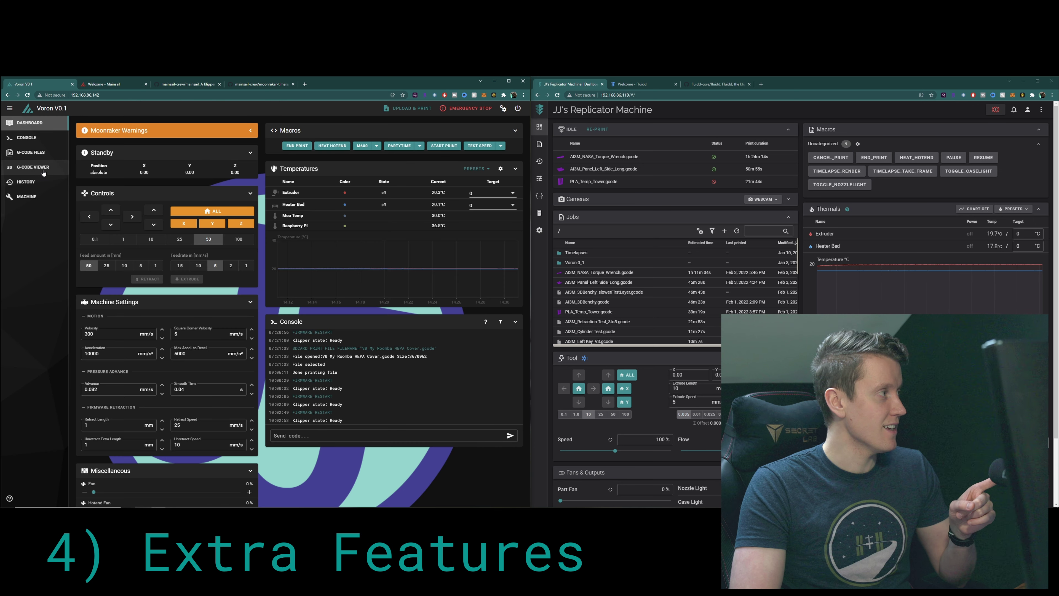
left_click(54, 167)
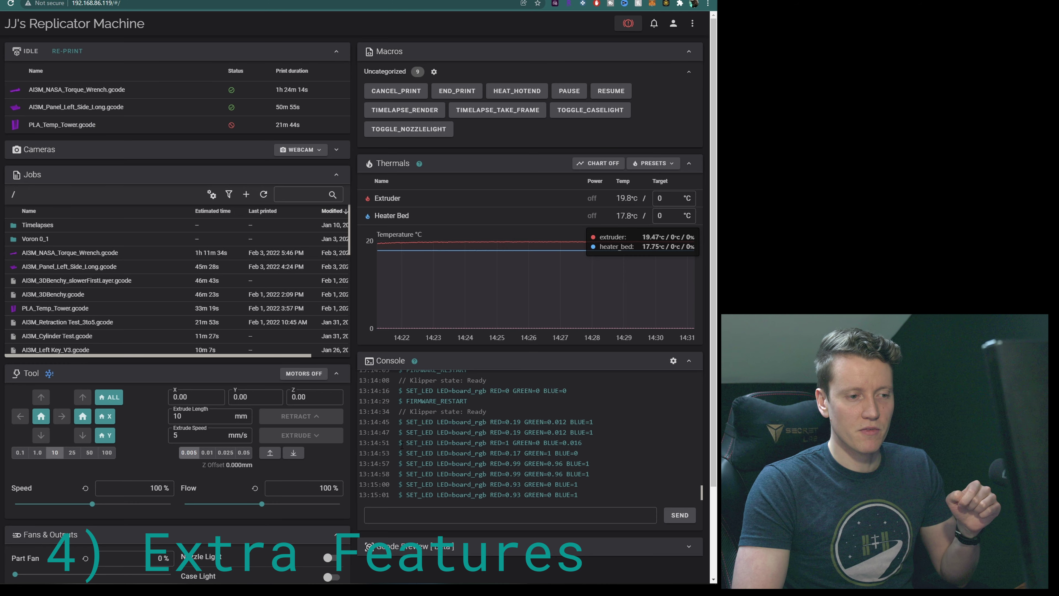
scroll(846, 300, "down", 3)
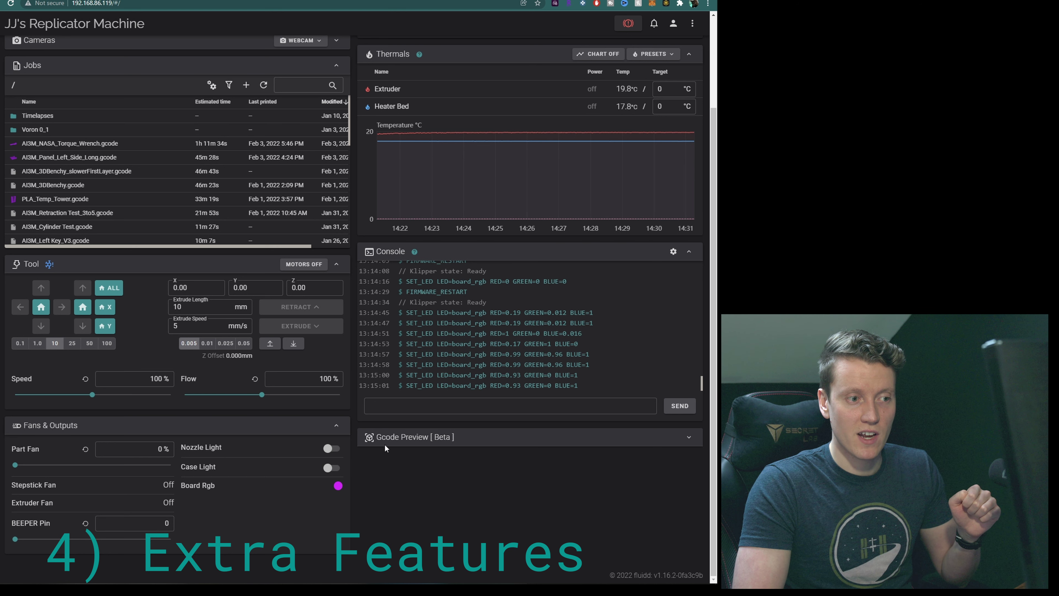
left_click(689, 438)
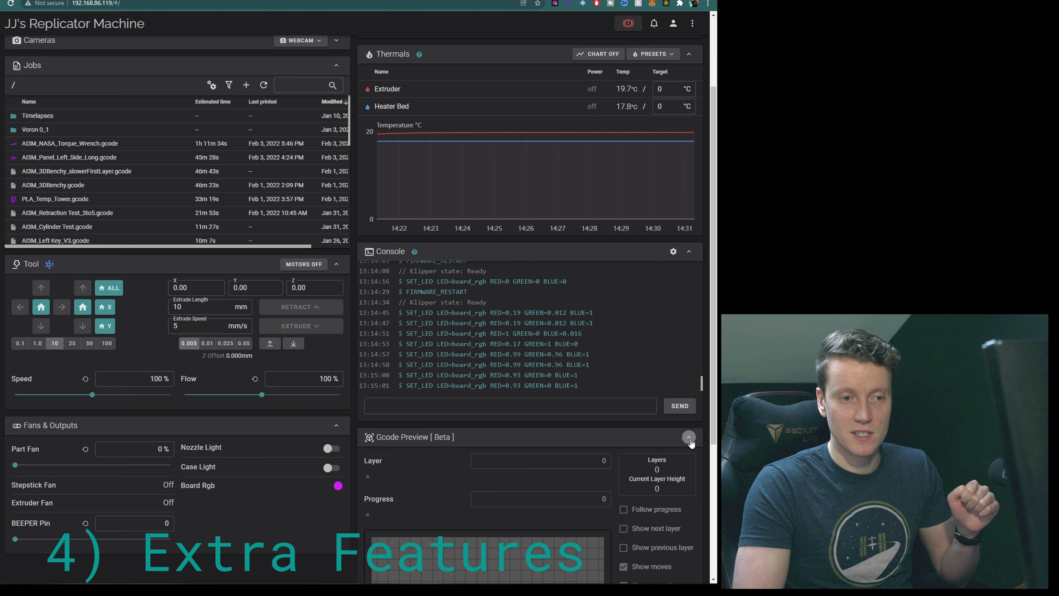
left_click(689, 438)
left_click(689, 437)
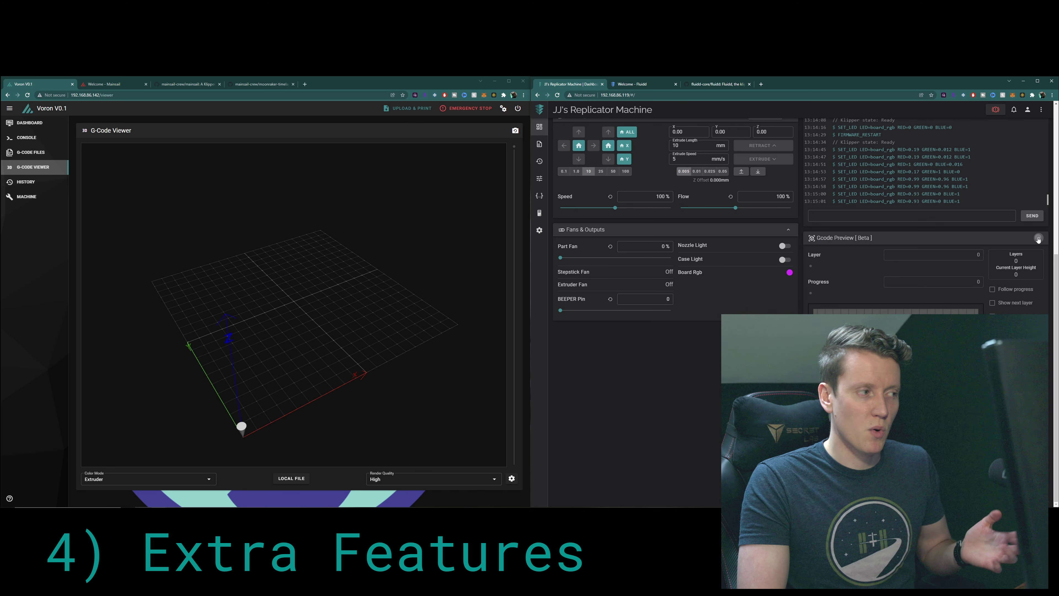
left_click(1038, 239)
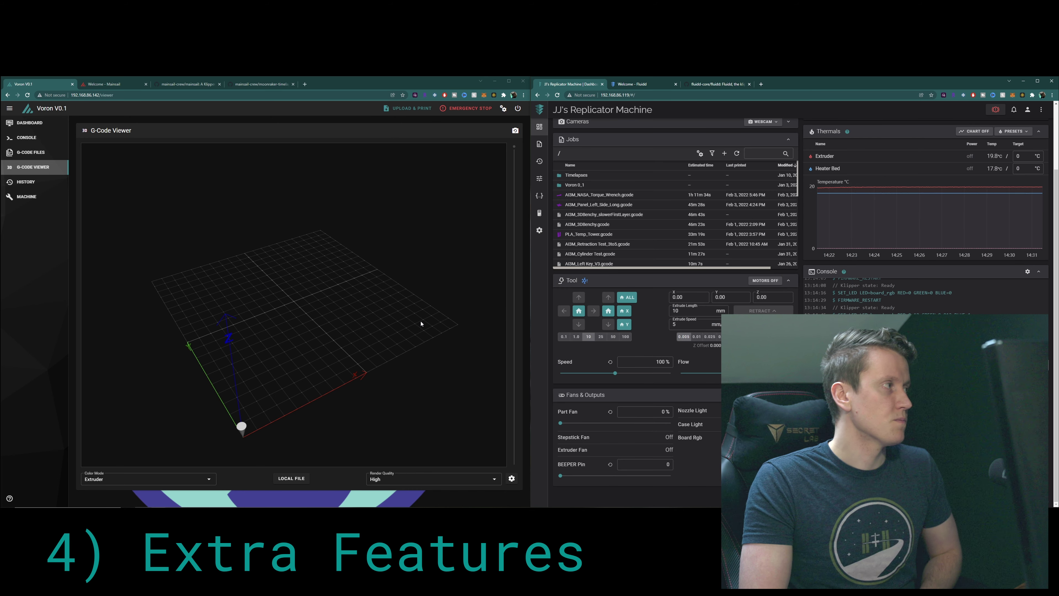
Step: Inspect the empty build plate from several angles in Mainsail's G-Code Viewer and return to the Mainsail dashboard
left_click_drag(342, 378, 311, 353)
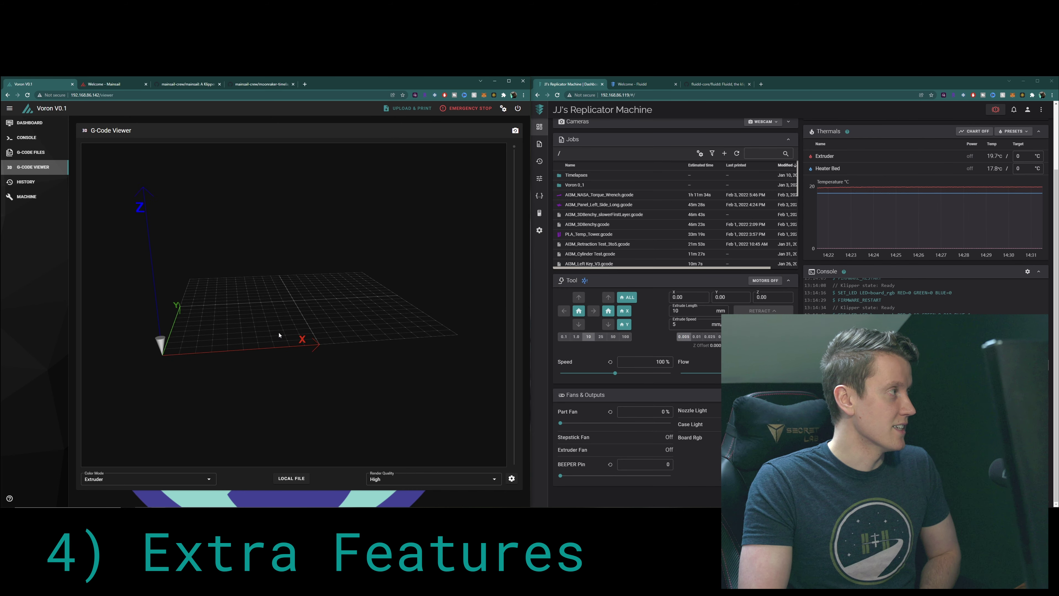
left_click_drag(255, 301, 309, 343)
left_click(29, 127)
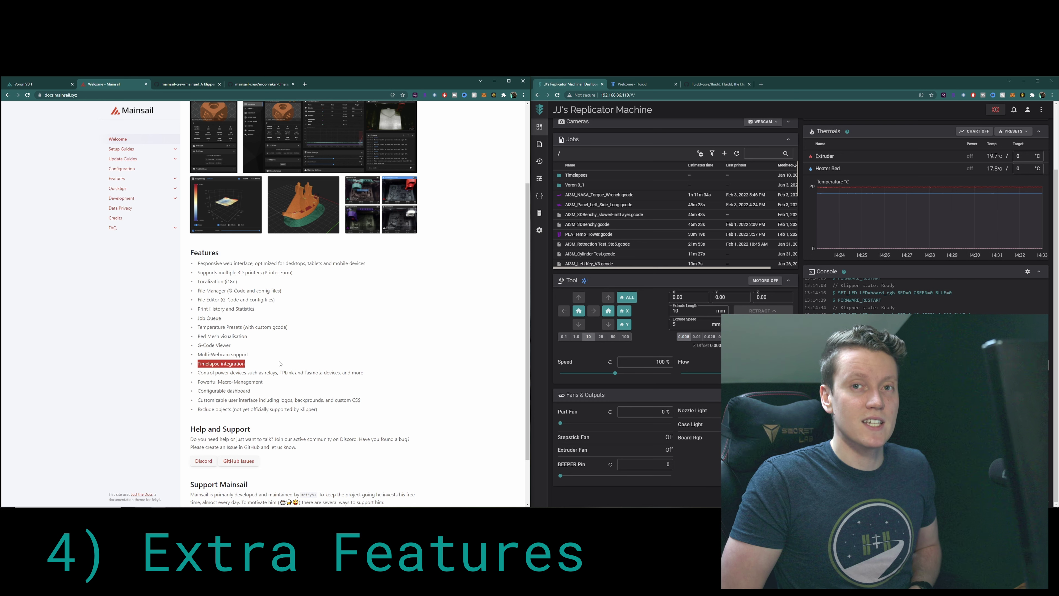
Step: Review the Features list on the Mainsail documentation page, highlighting the entry on powerful macro management
scroll(280, 364, "down", 1)
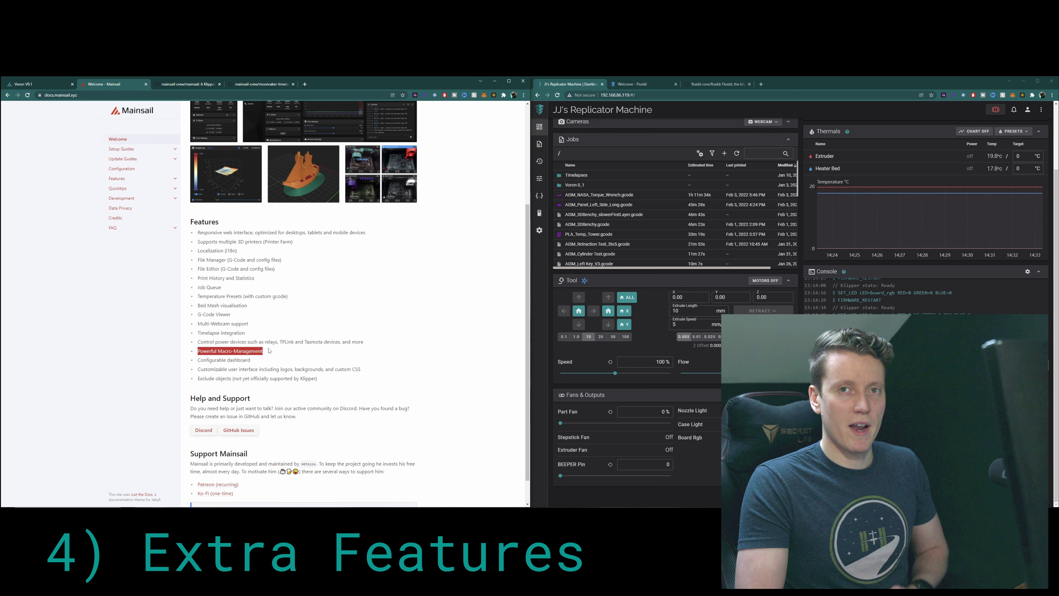
scroll(233, 377, "down", 1)
triple_click(212, 348)
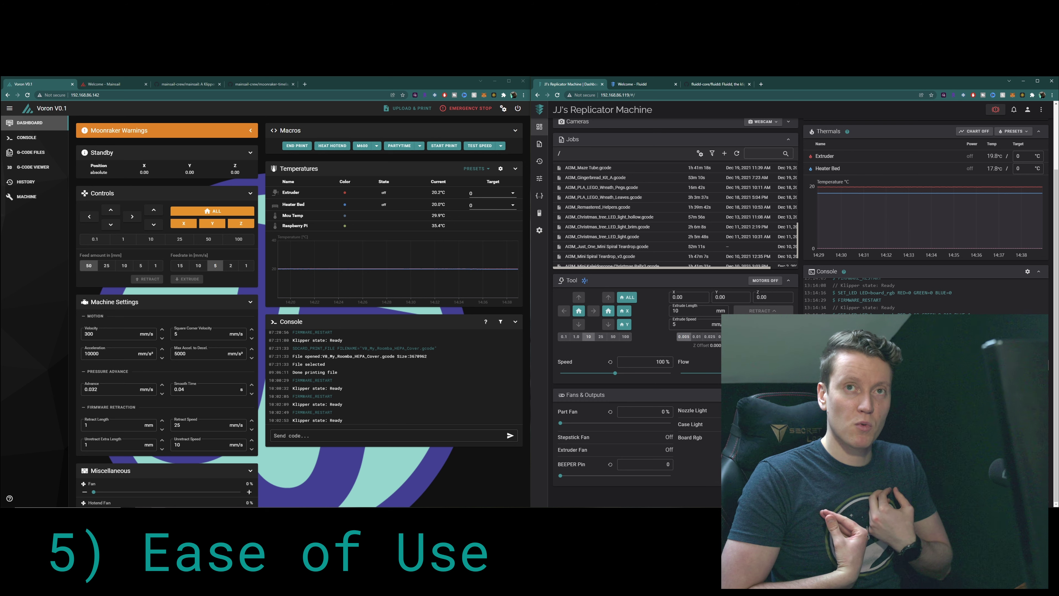
Step: Upload the dog photo numbered 5975 from the 15_weeks folder to Fluidd's dashboard job list and open the full Jobs page
scroll(787, 247, "up", 1)
scroll(788, 246, "up", 5)
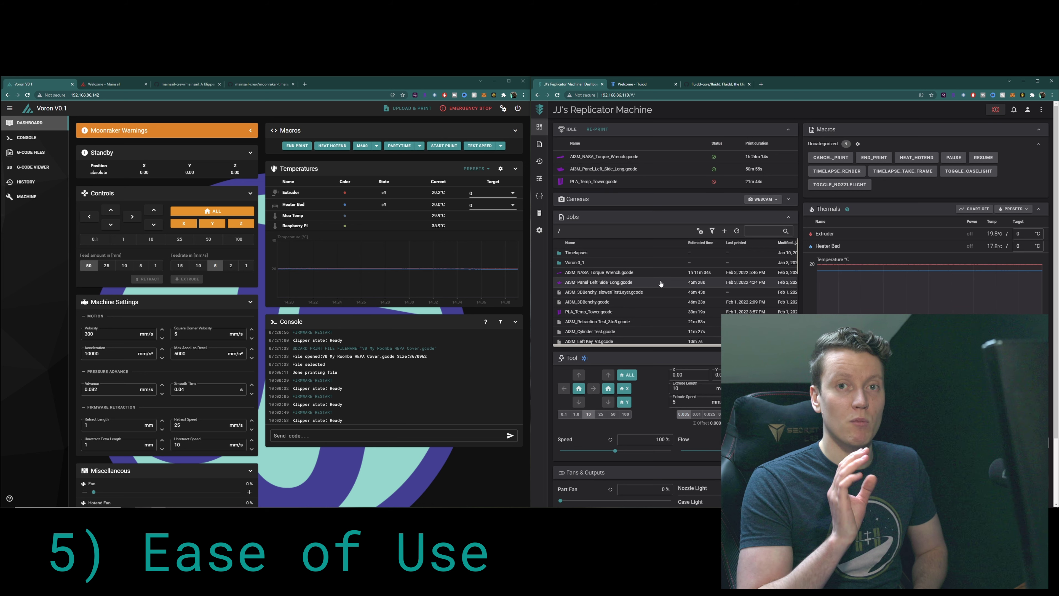
left_click(189, 514)
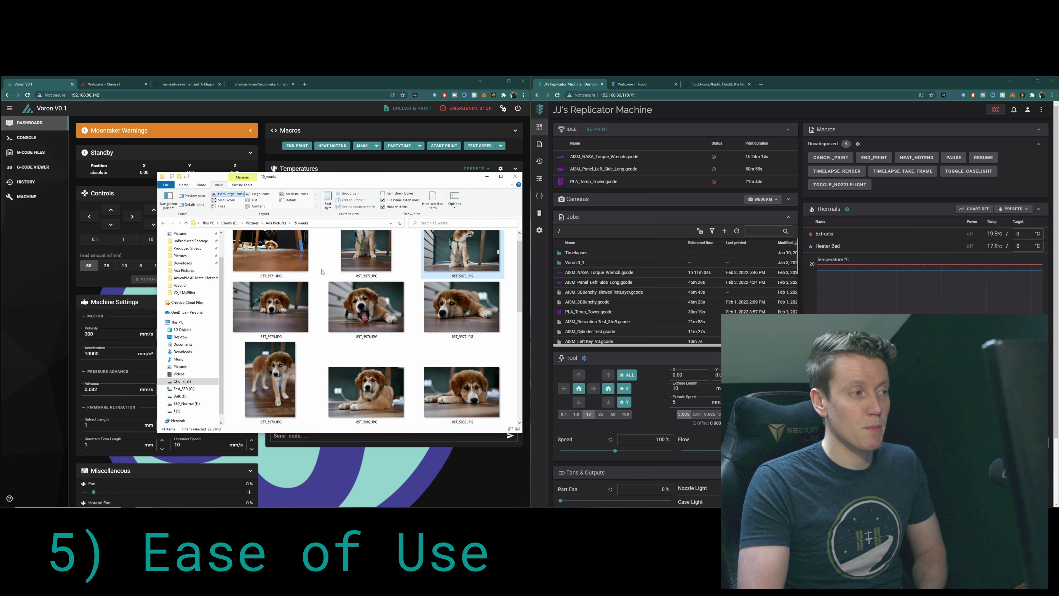
left_click_drag(279, 302, 688, 282)
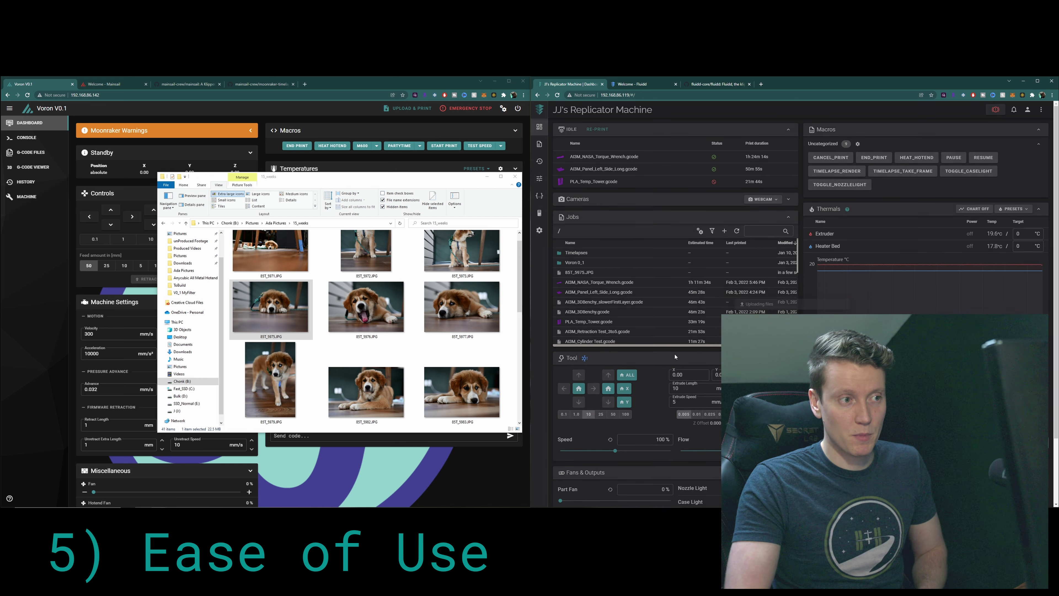
left_click(538, 144)
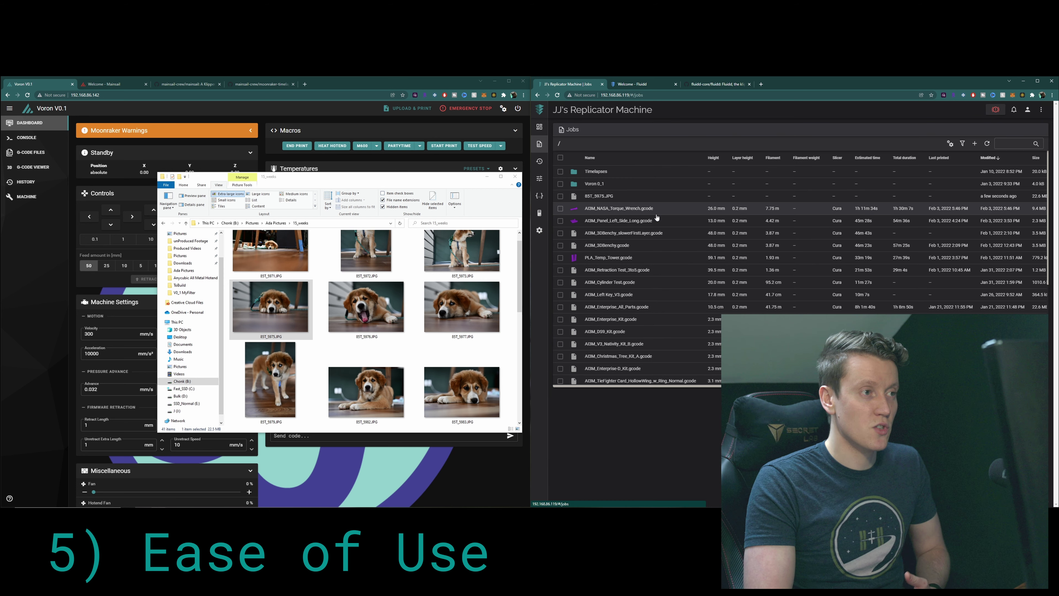
Step: Try to upload a dog photo from the picture folder into Mainsail's G-Code Files list
left_click_drag(270, 306, 559, 274)
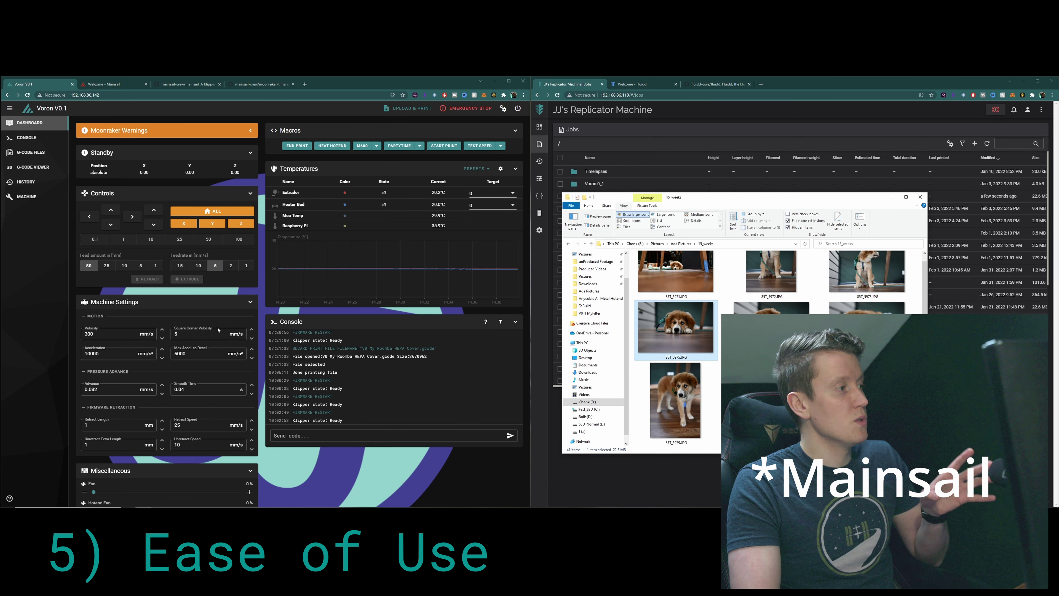
left_click(36, 153)
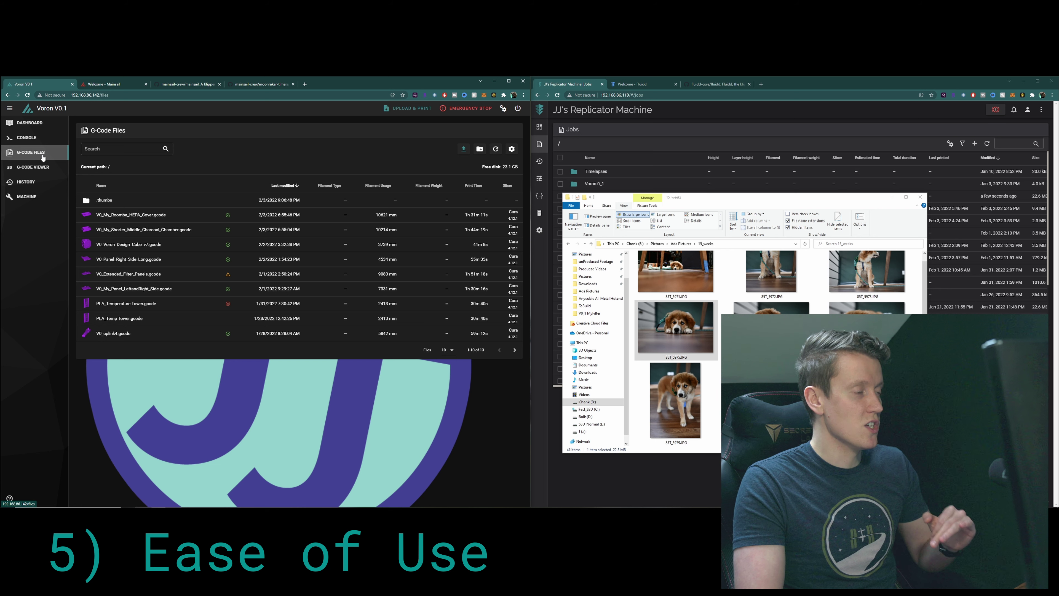
left_click_drag(675, 271, 310, 281)
left_click_drag(688, 196, 423, 247)
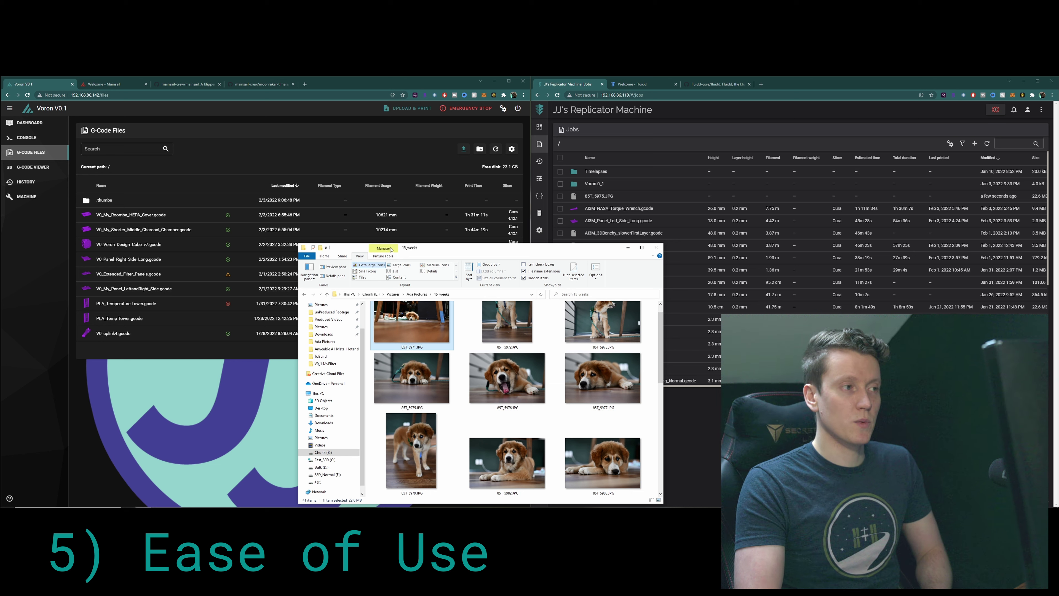
Step: Try to upload photo 5971 to Fluidd's Configuration Files and photo 5977 to Mainsail's Config Files
left_click(539, 195)
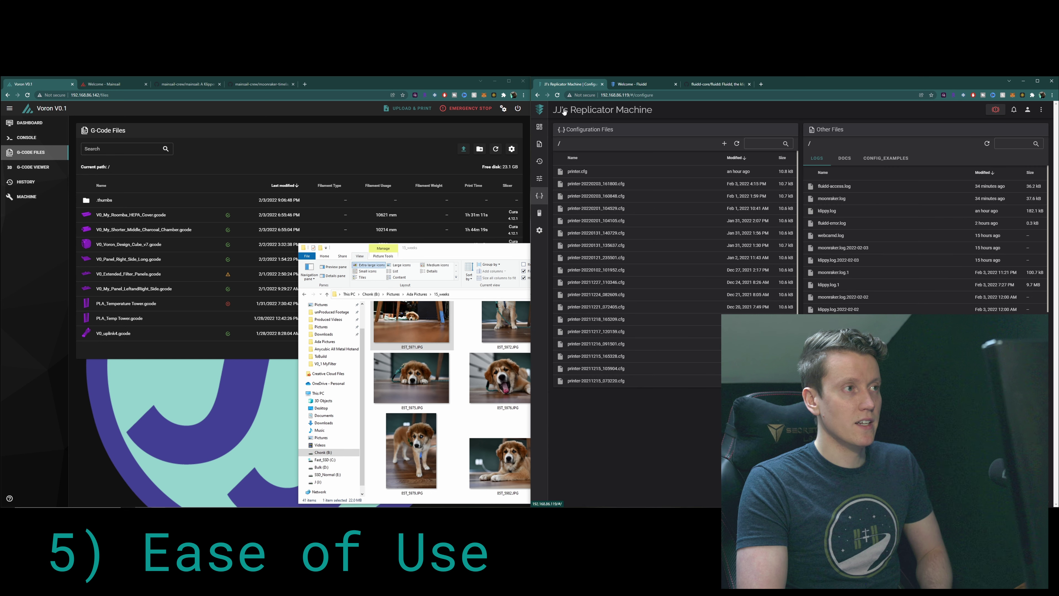
left_click_drag(411, 323, 666, 299)
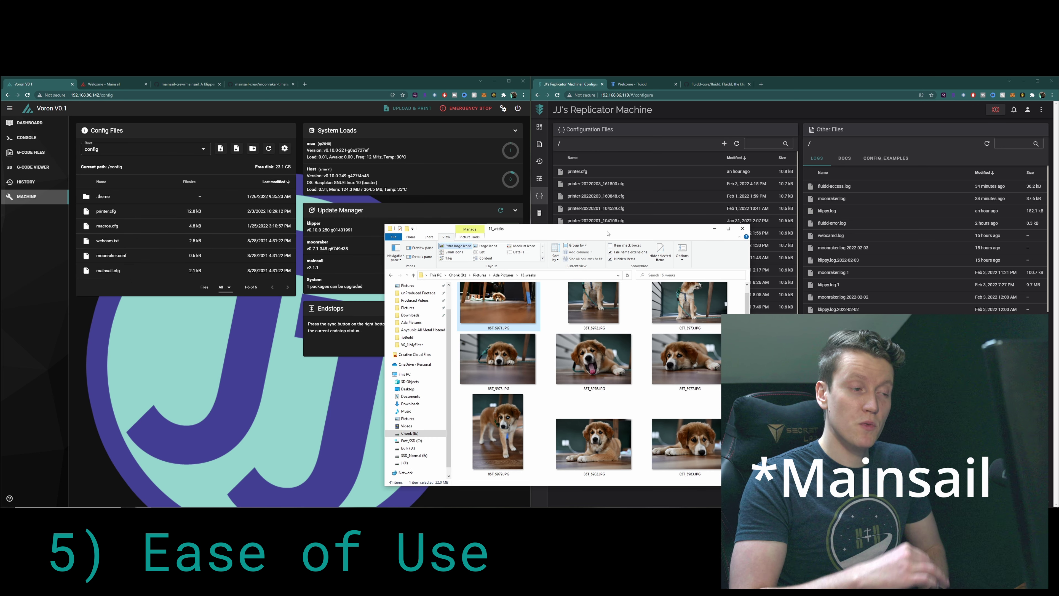
left_click(694, 366)
left_click_drag(694, 366, 331, 283)
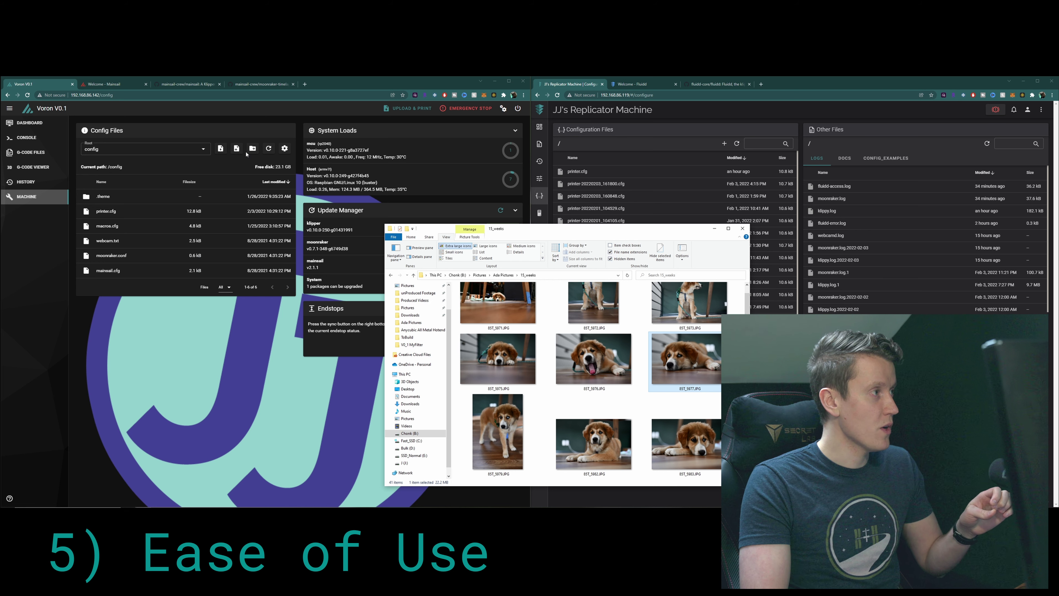
Step: Open the upload file chooser for Mainsail's Config Files, browse to the 3d Printing > Firmware folder, and close it without choosing a file
left_click(221, 149)
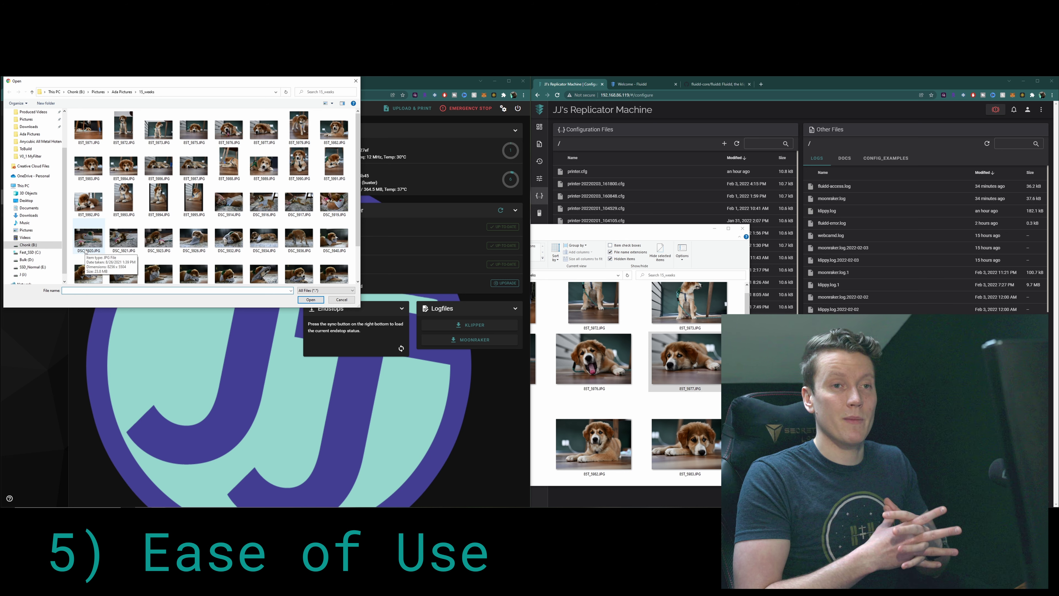
scroll(86, 252, "down", 1)
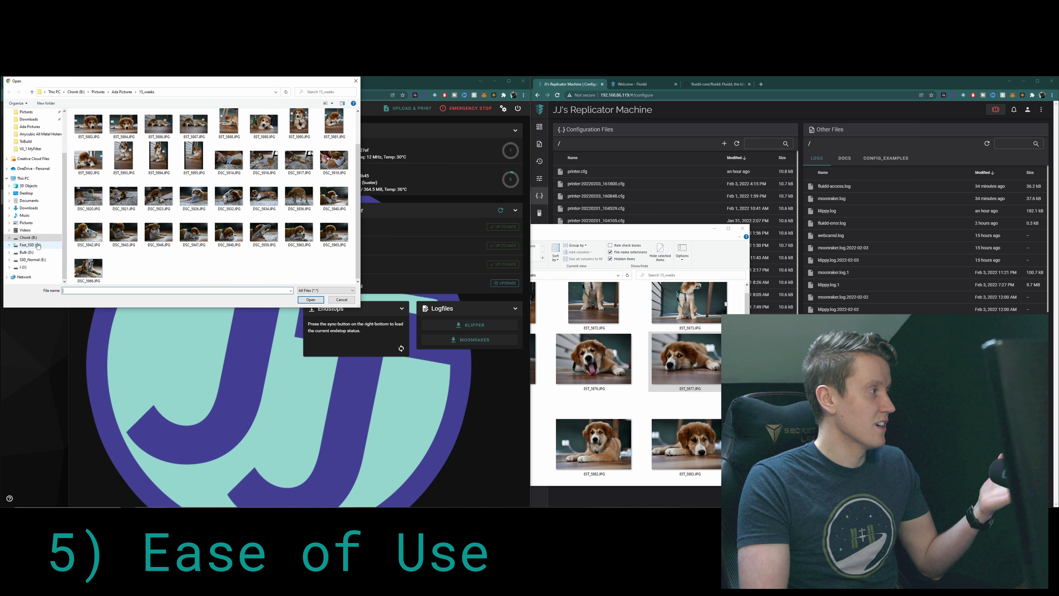
left_click(38, 253)
left_click(22, 267)
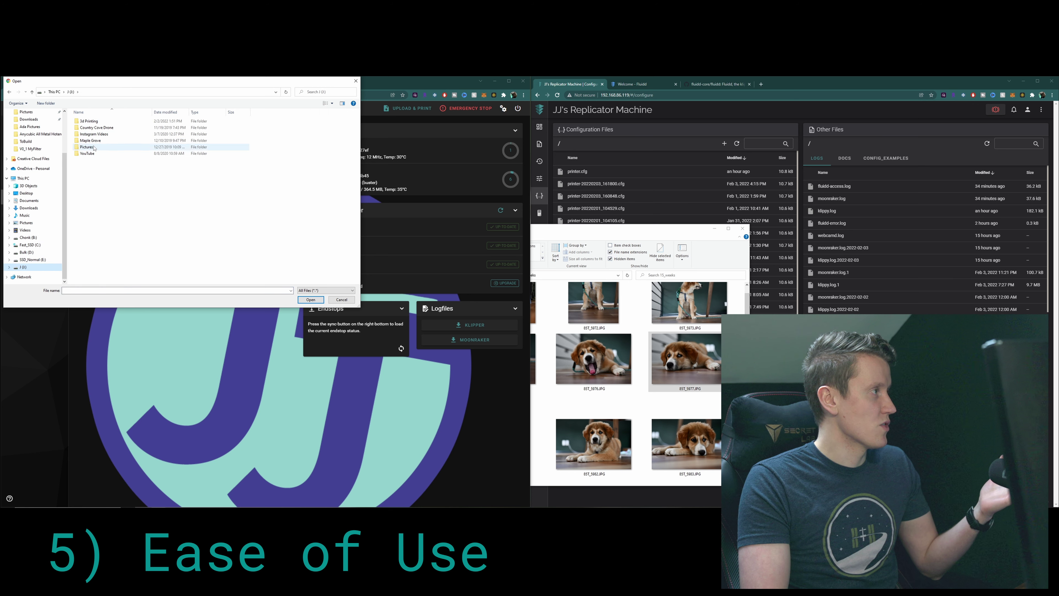
double_click(98, 122)
double_click(125, 134)
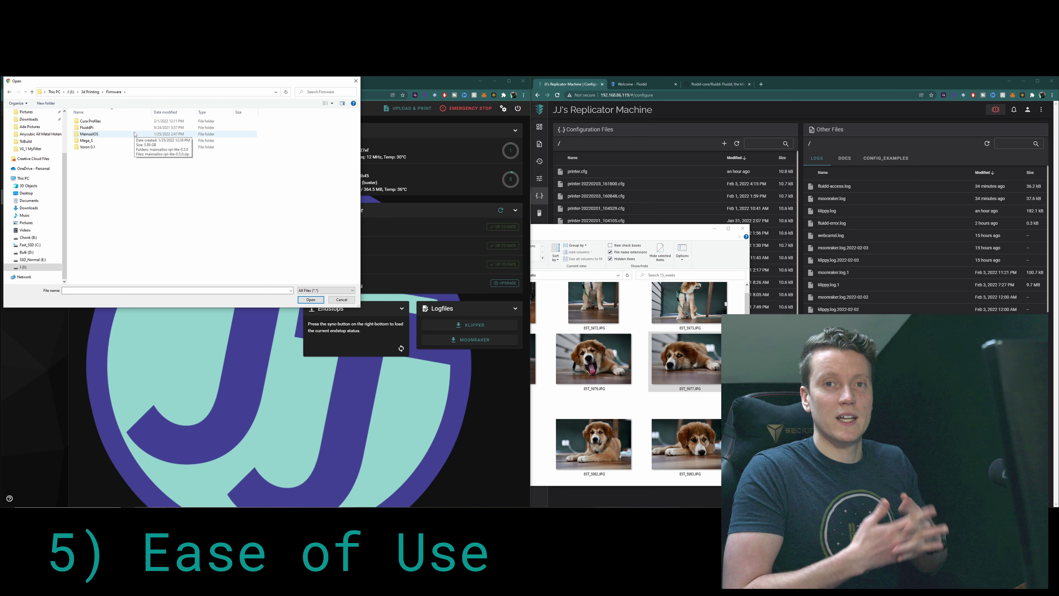
left_click_drag(579, 228, 779, 188)
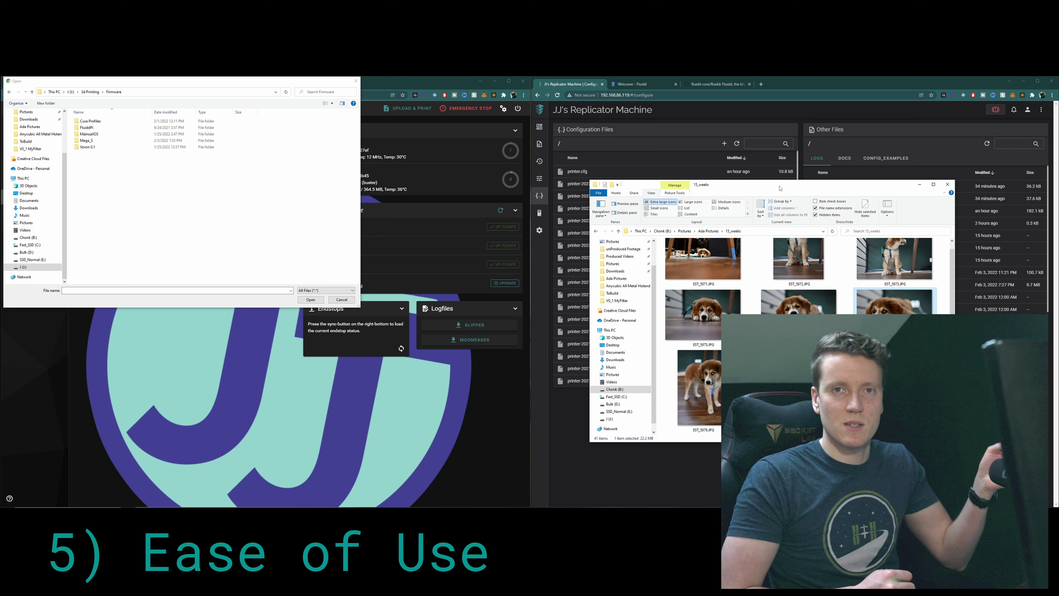
left_click(356, 80)
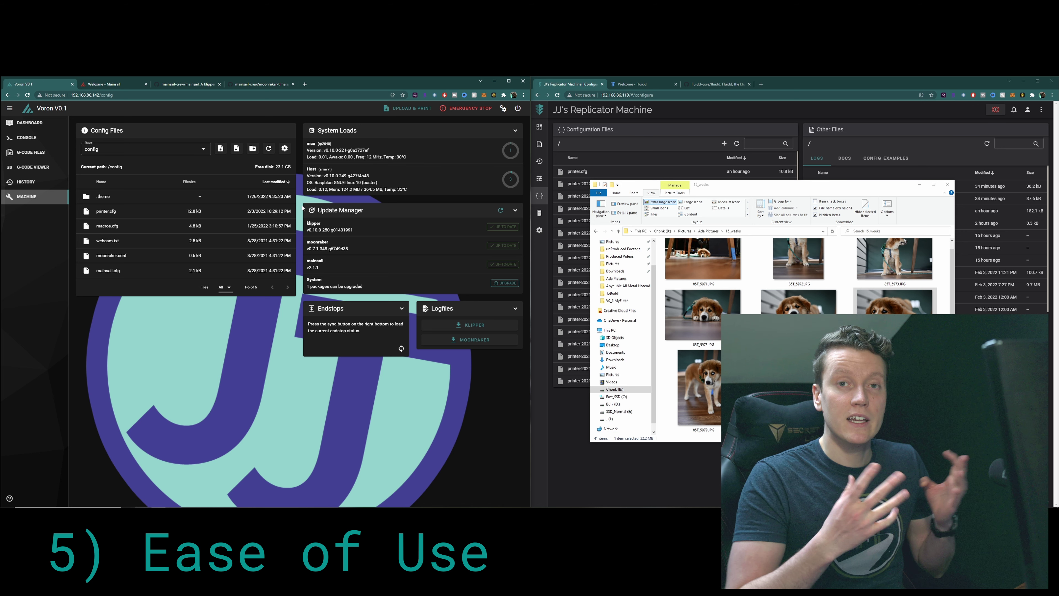
Step: Try to move printer.cfg from Fluidd and the .theme folder from Mainsail into the photo folder window
left_click_drag(750, 184, 384, 202)
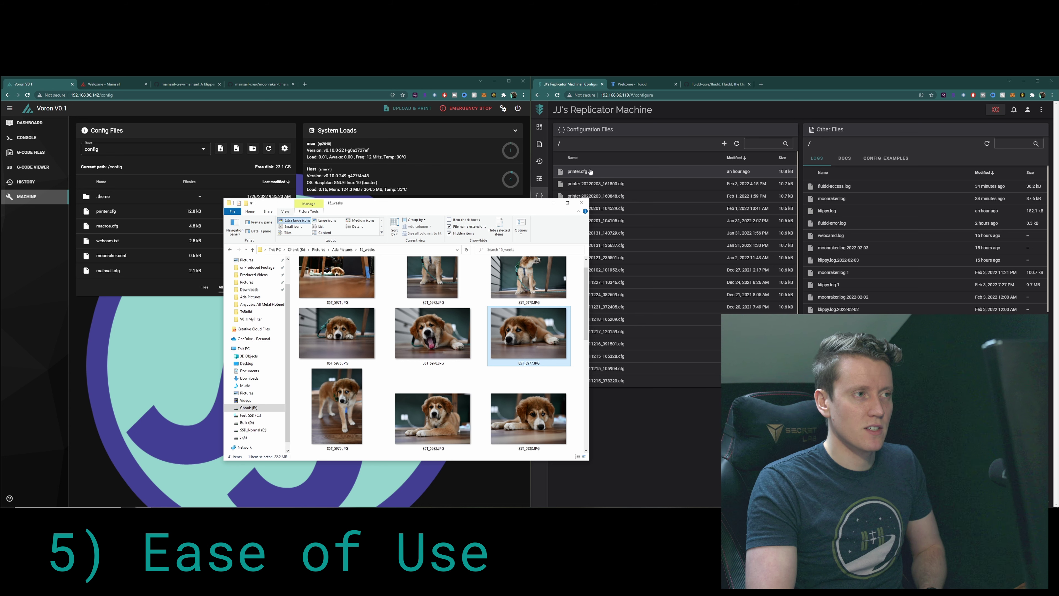
left_click(591, 171)
scroll(417, 300, "up", 1)
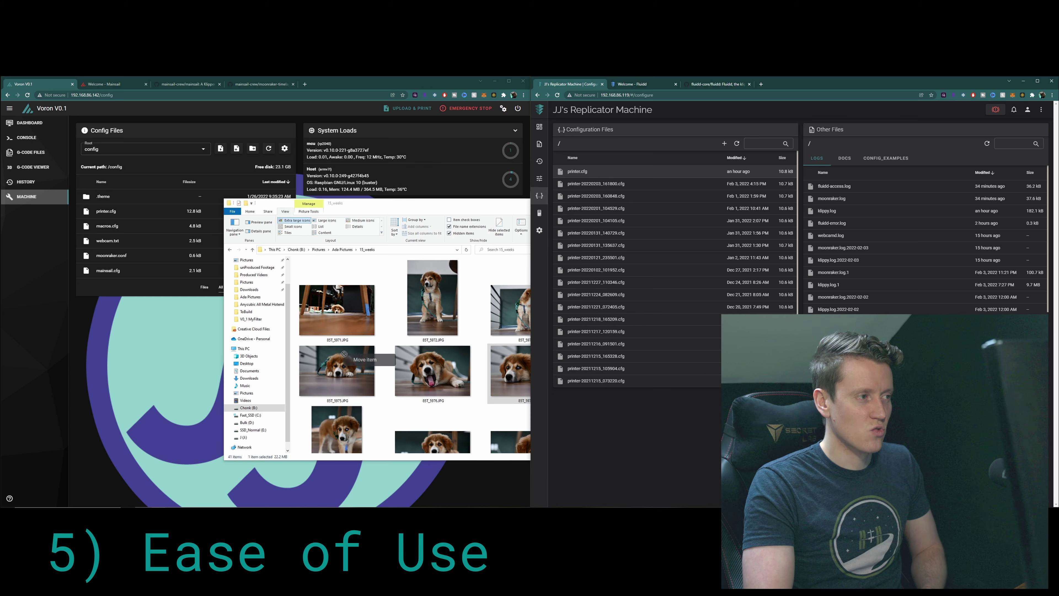
left_click(539, 144)
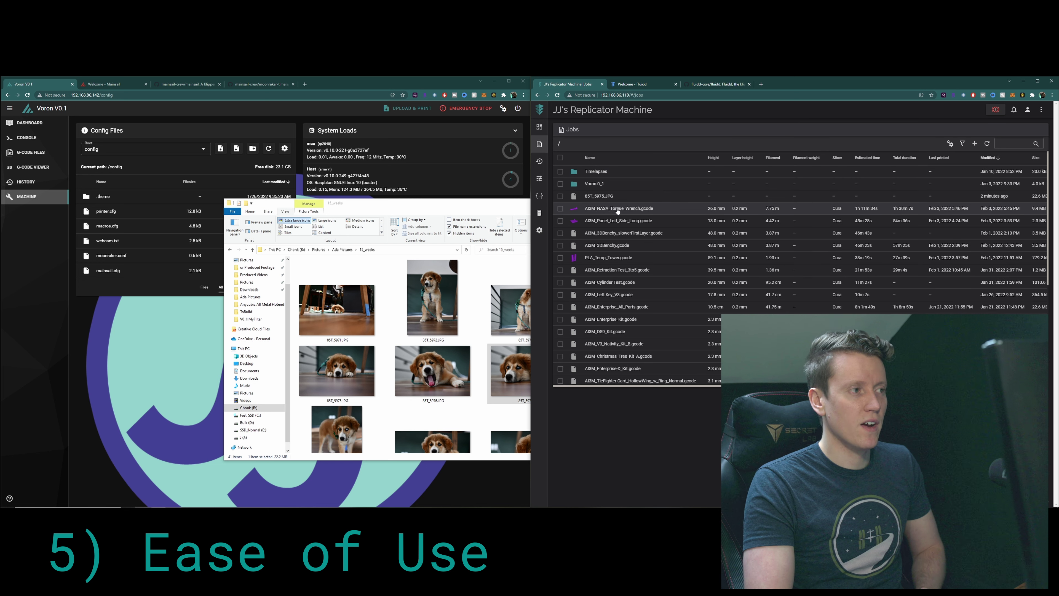
left_click_drag(109, 196, 346, 310)
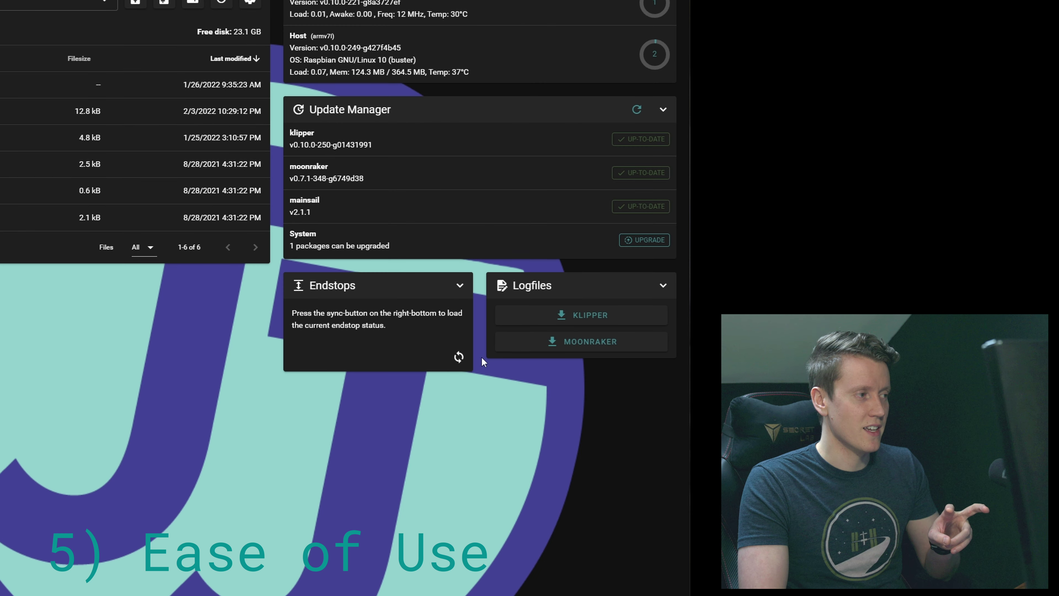
Step: Load the endstop status on Mainsail's Machine page and look through the files of another root folder
left_click(458, 356)
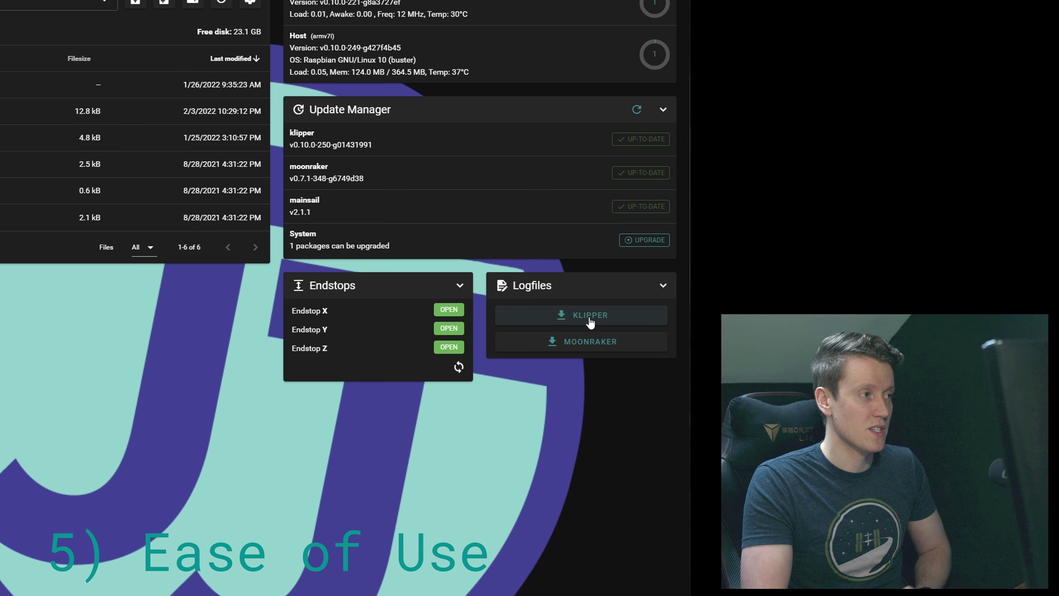
left_click(104, 2)
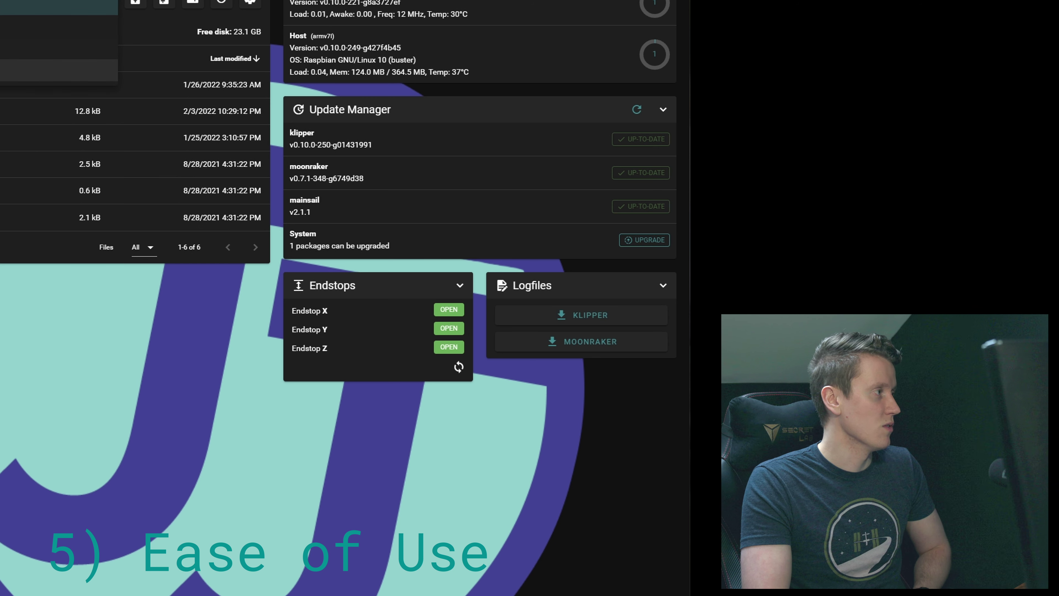
left_click(17, 75)
scroll(27, 166, "down", 4)
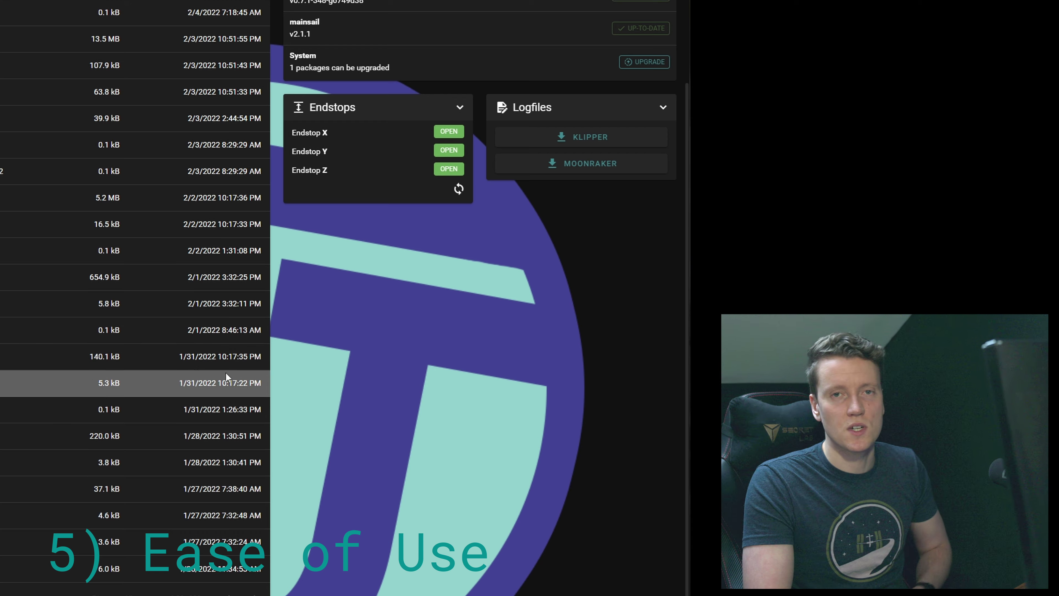
scroll(166, 332, "up", 4)
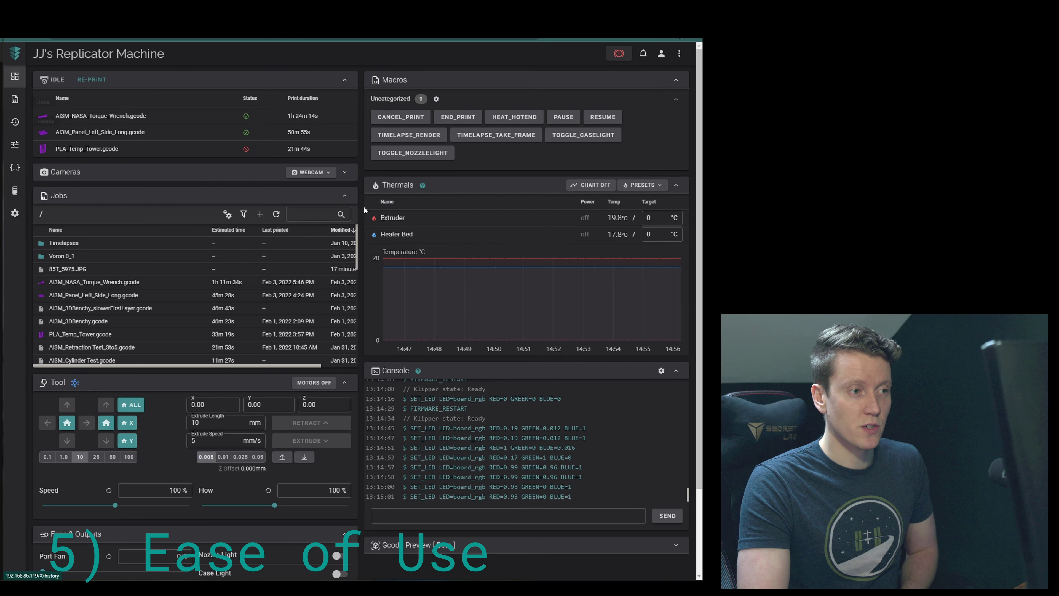
Step: Set the Board Rgb light on the Fluidd dashboard to blue (R 41, G 25, B 255)
scroll(360, 217, "down", 1)
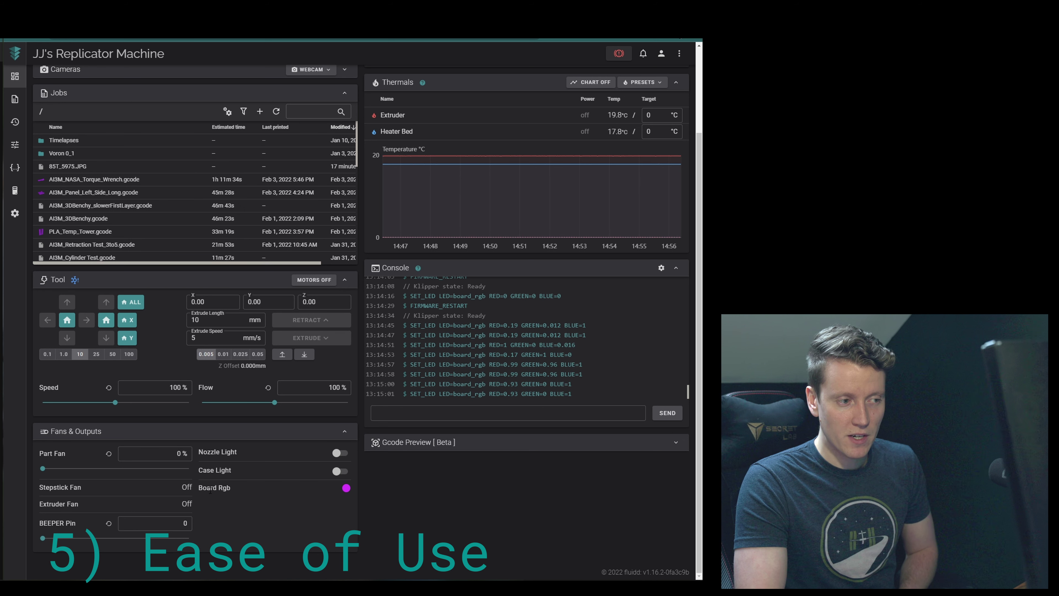
left_click(346, 488)
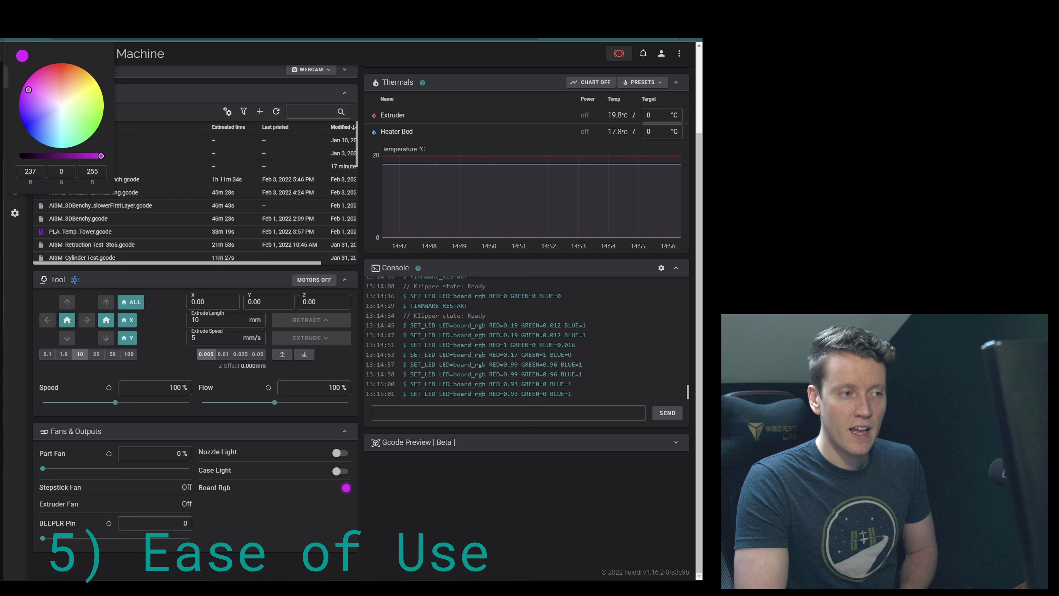
left_click(34, 130)
left_click(352, 498)
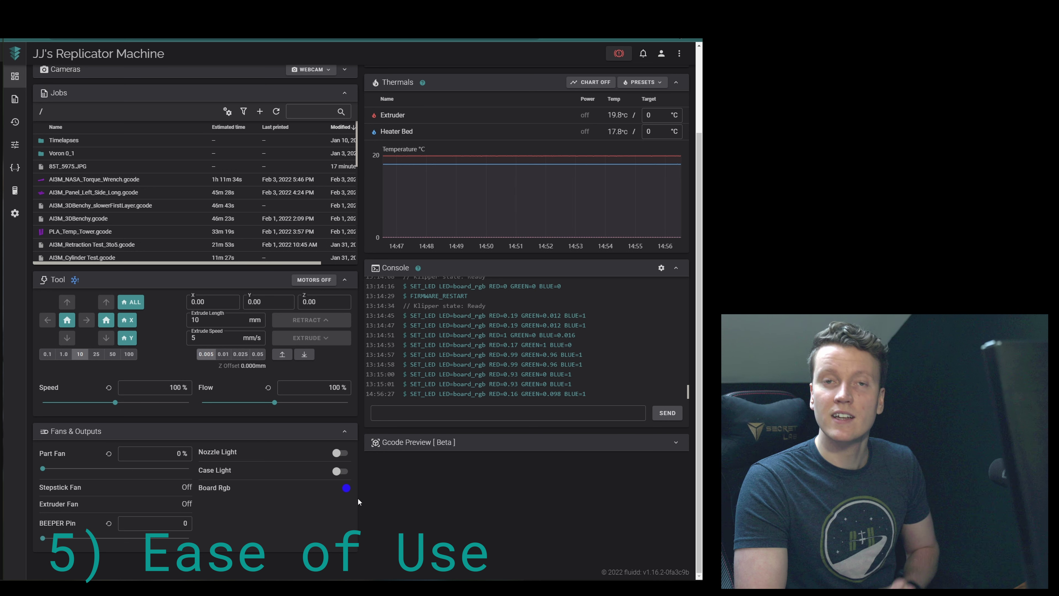
Step: Change the Board Rgb light to green (RED=0.44, GREEN=1, BLUE=0.031)
left_click(346, 493)
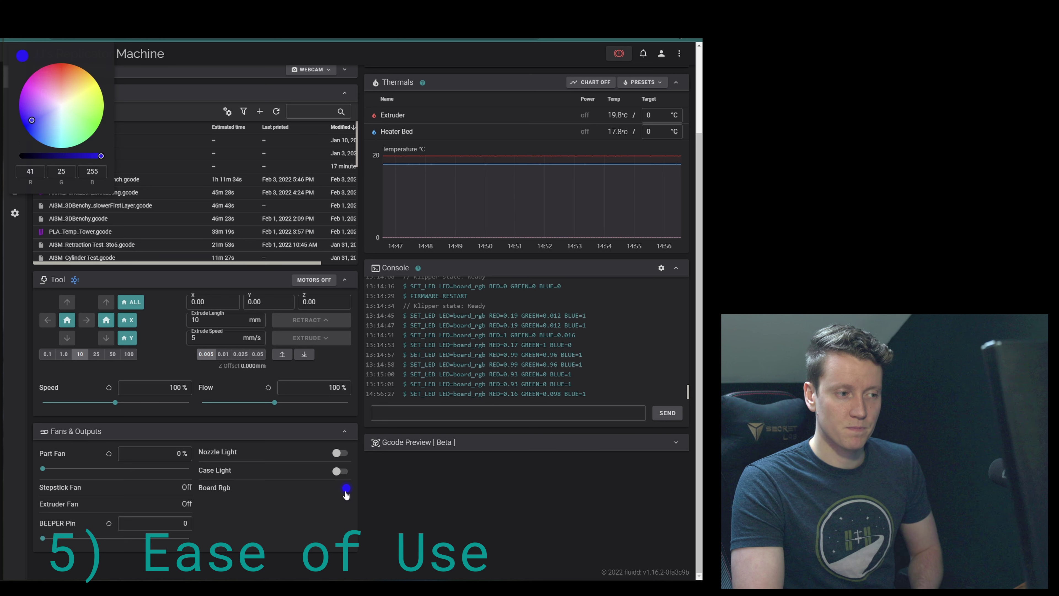
left_click(96, 109)
left_click(447, 500)
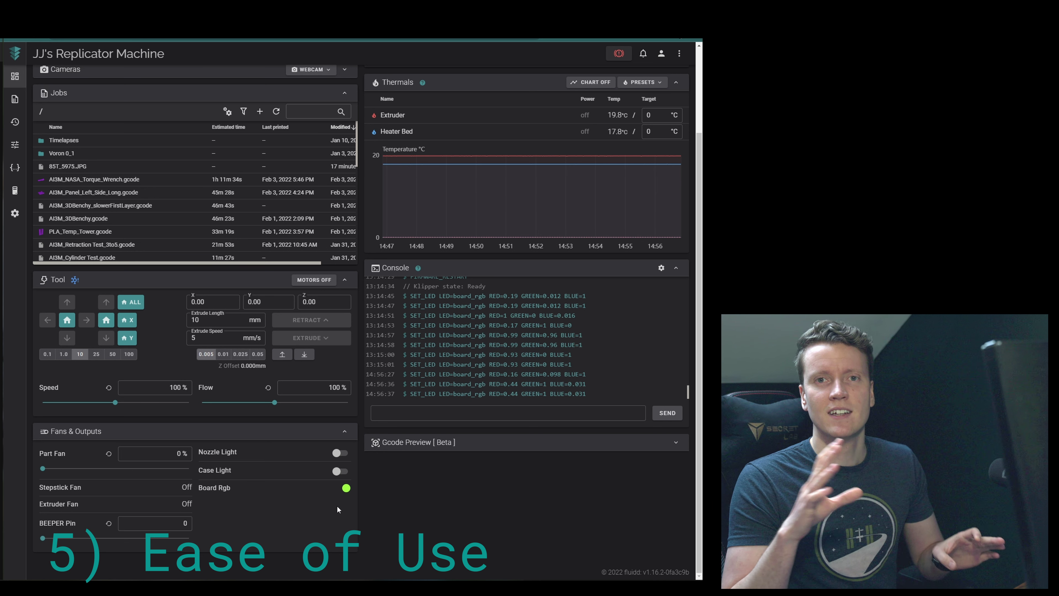
Step: Change the Board Rgb light to red (R 255, G 0, B 8)
left_click(346, 488)
left_click_drag(60, 79, 59, 63)
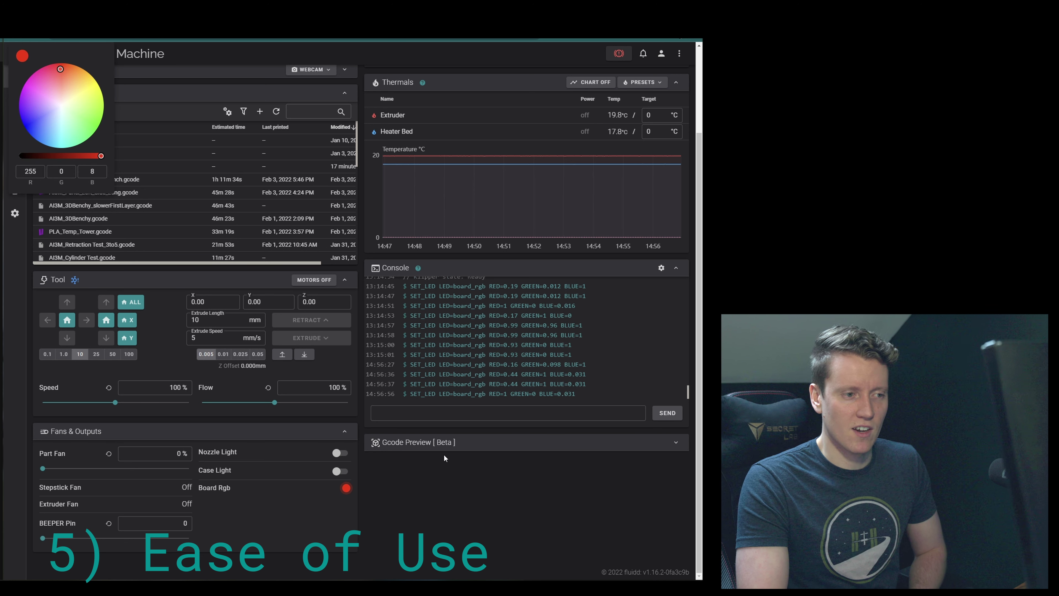
left_click(438, 500)
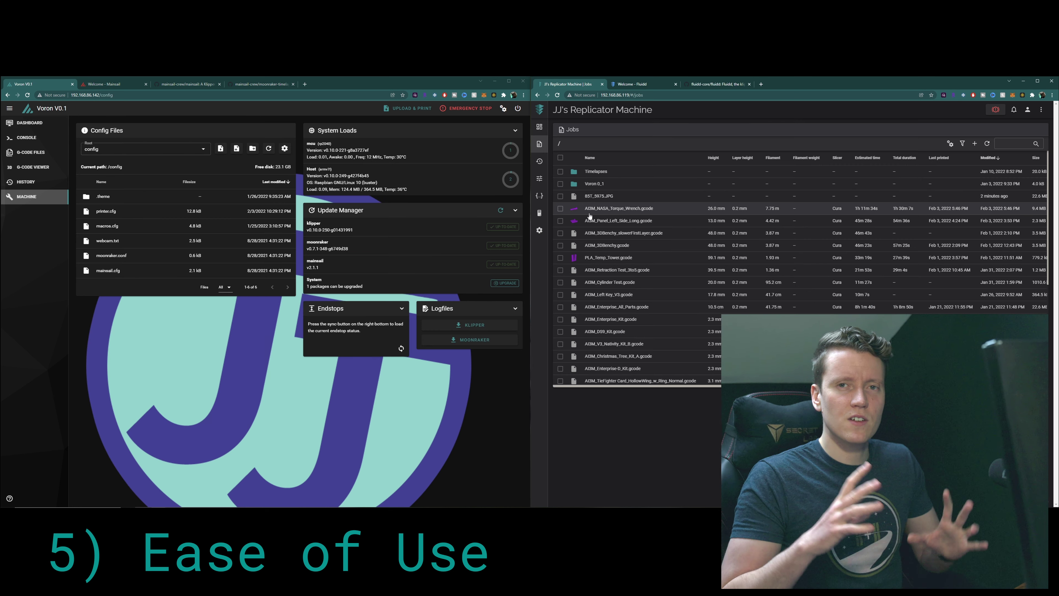
Step: View the available actions for AI3M_NASA_Torque_Wrench.gcode in Fluidd's Jobs list and dismiss them
left_click(633, 211)
left_click(621, 211)
left_click(622, 211)
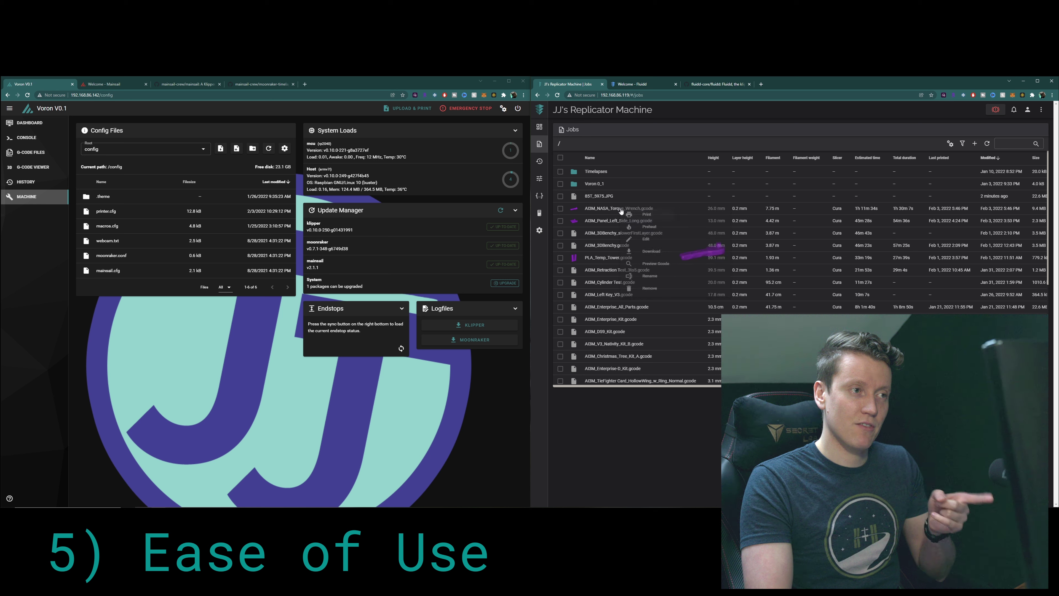
left_click(659, 422)
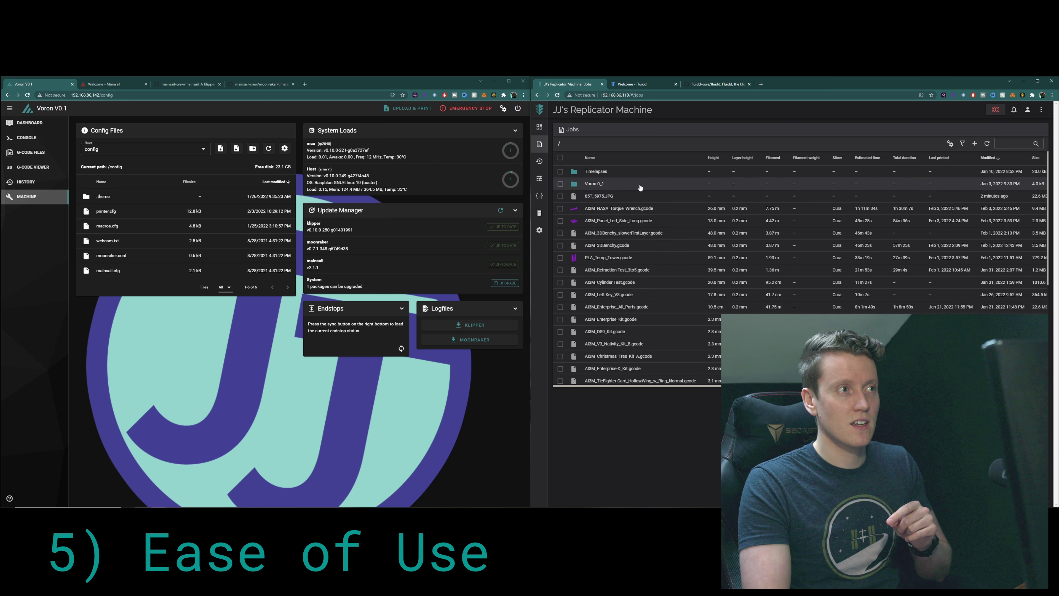
Step: Bring up the file actions for the NASA torque wrench job in Fluidd, dismiss them, and bring them up again
left_click(627, 210)
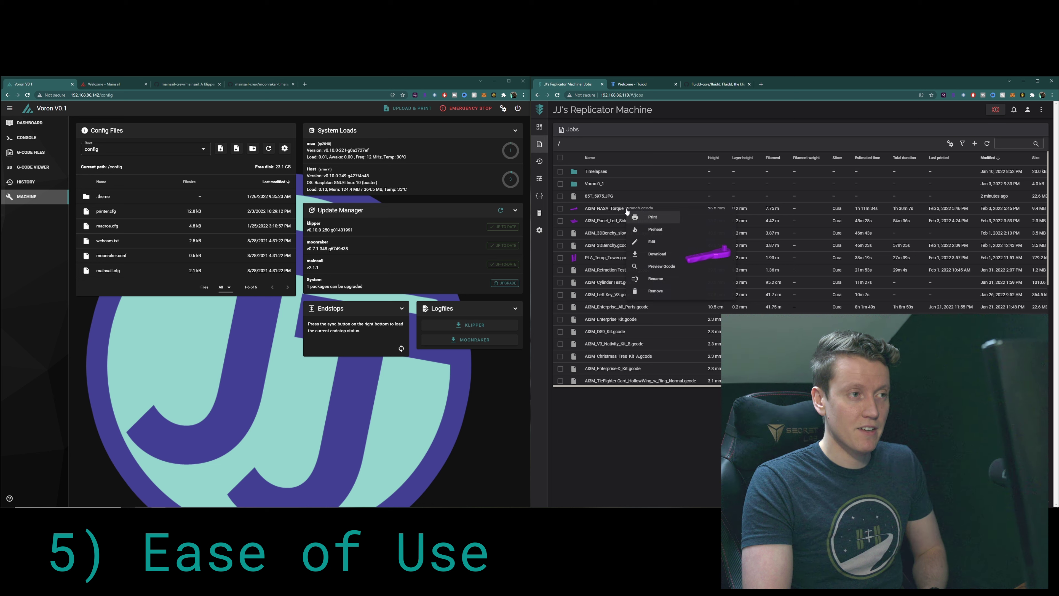
left_click(642, 302)
left_click(619, 210)
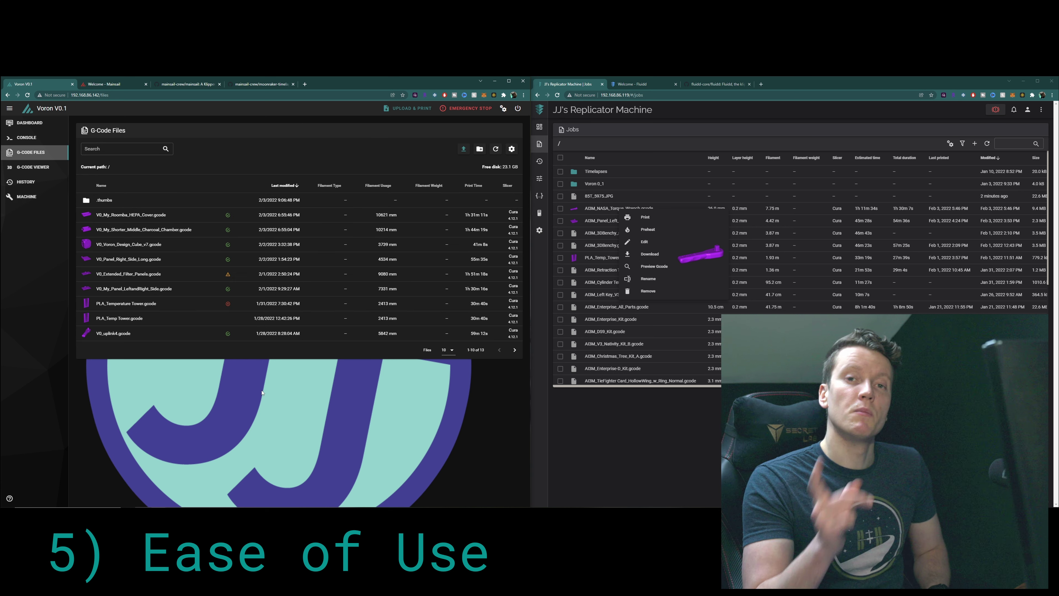
Step: Check the start-job prompt for V0_My_Roomba_HEPA_Cover.gcode in Mainsail, cancel it, and view the file's other actions
left_click(237, 214)
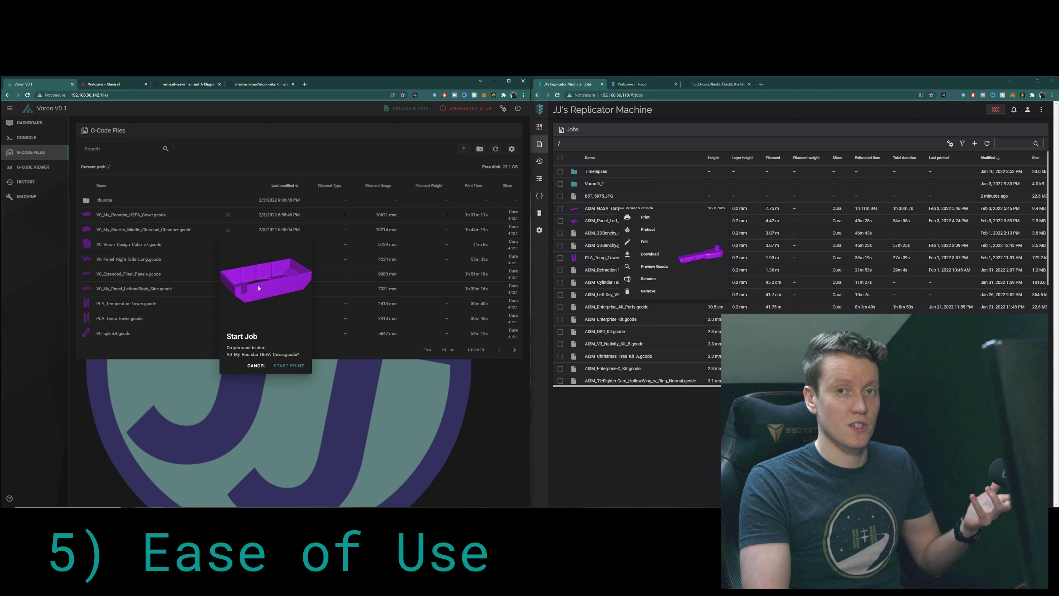
left_click(256, 365)
right_click(148, 217)
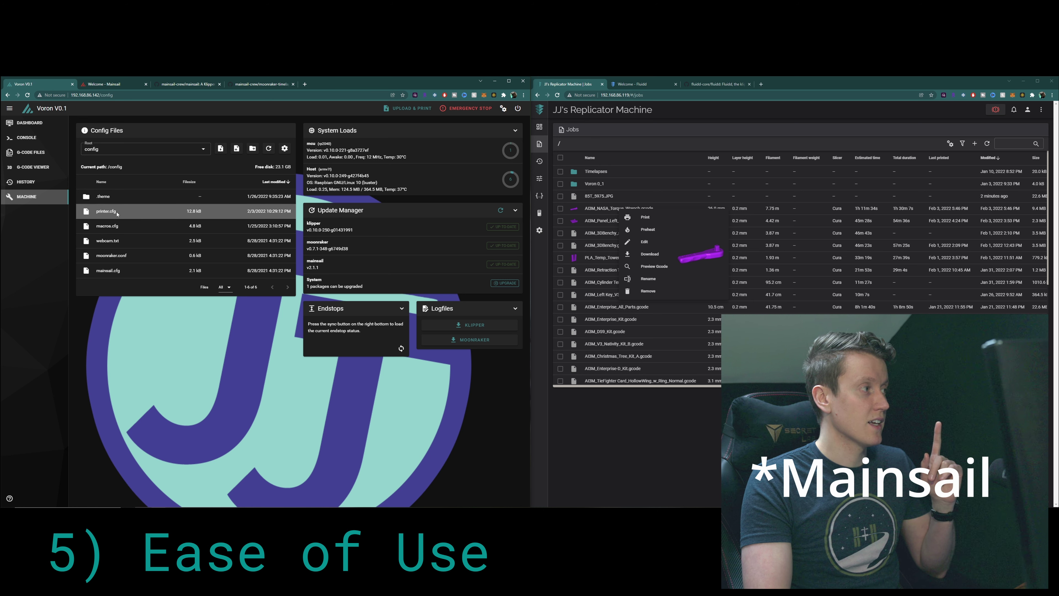
Step: Open printer.cfg from Mainsail's config files, close it without editing, and view the file's available actions
left_click(107, 211)
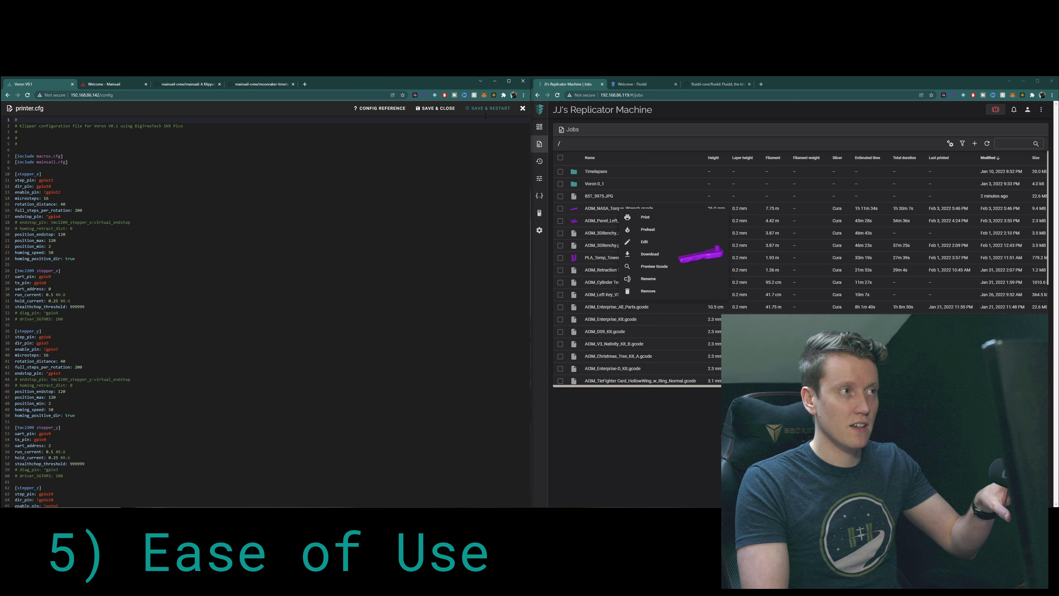
left_click(522, 108)
right_click(106, 212)
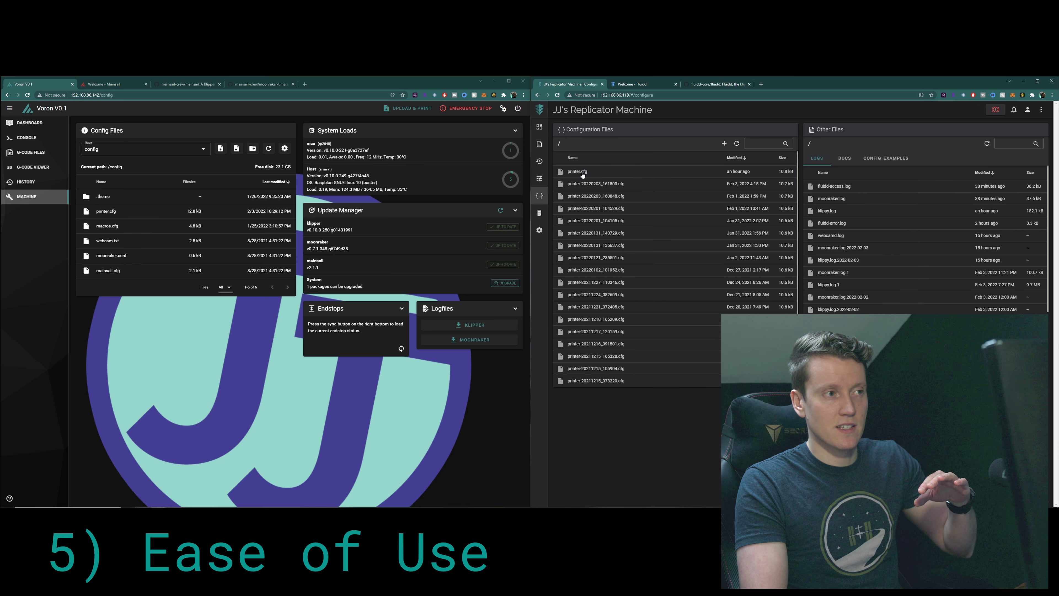
Step: View the available actions for printer.cfg in Fluidd's configuration files and dismiss them
right_click(582, 172)
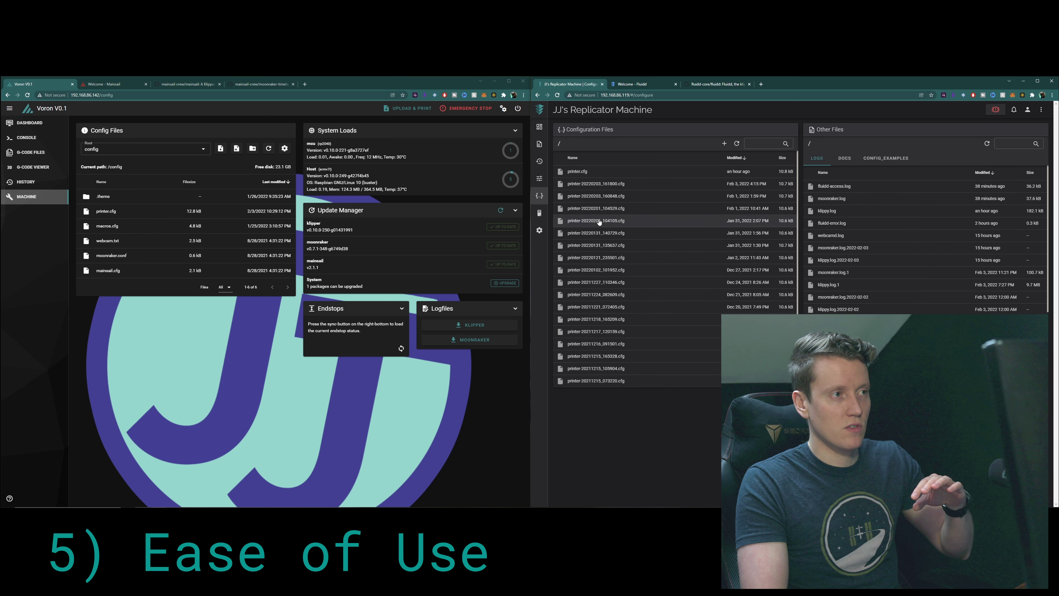
right_click(603, 171)
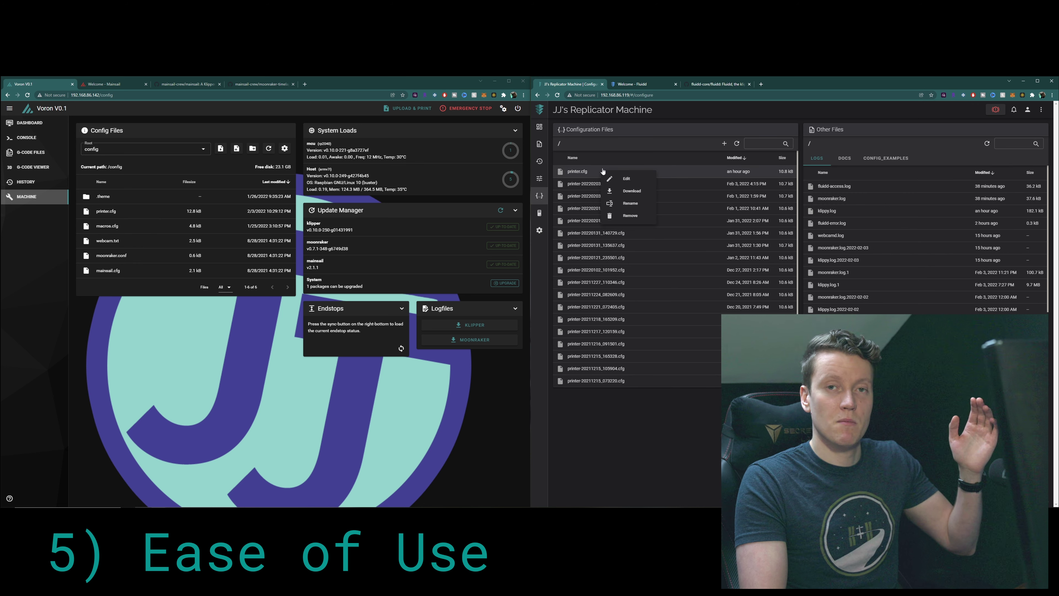
left_click(710, 428)
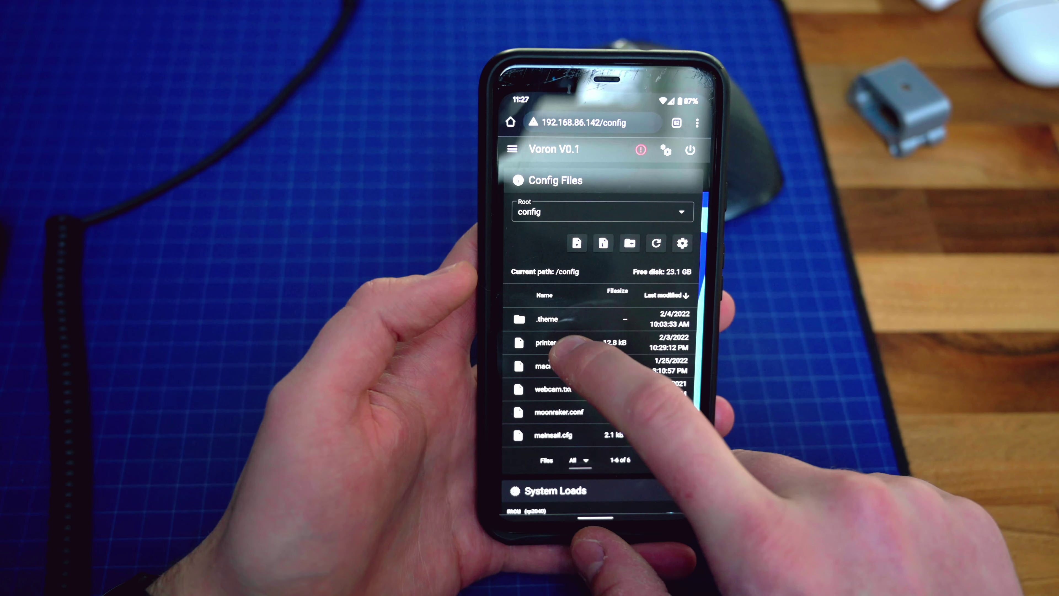
Step: In Mainsail on the phone, view the actions for printer.cfg, open its rename dialog, and close it without renaming
right_click(556, 342)
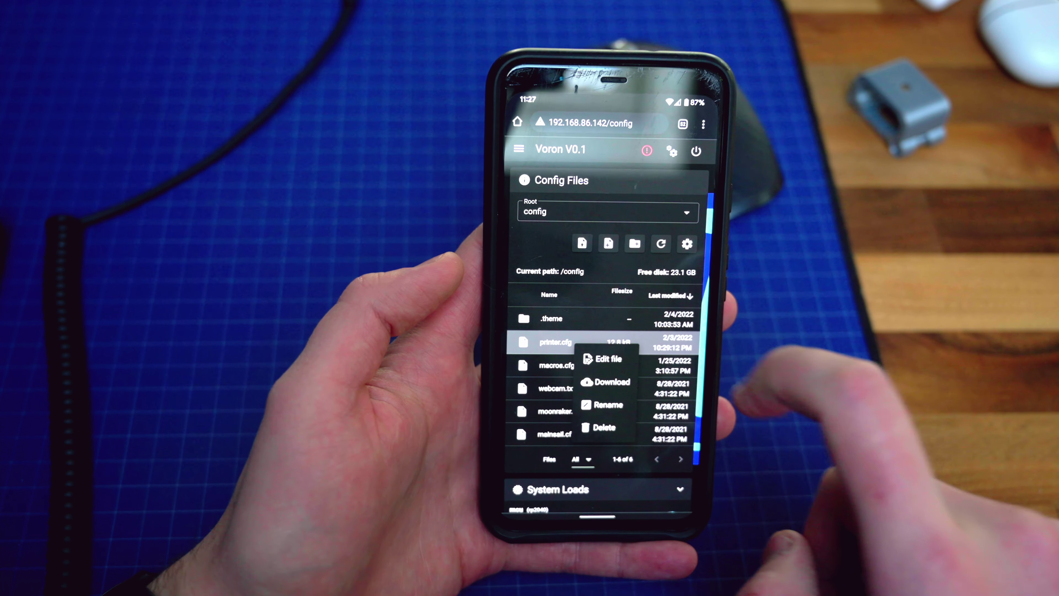
left_click(607, 404)
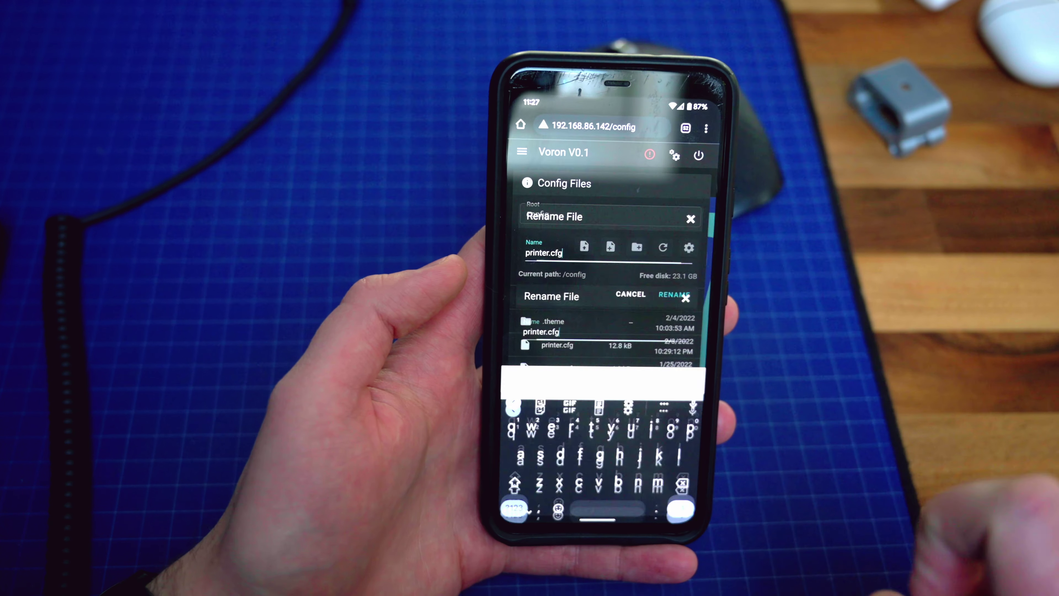
left_click(690, 219)
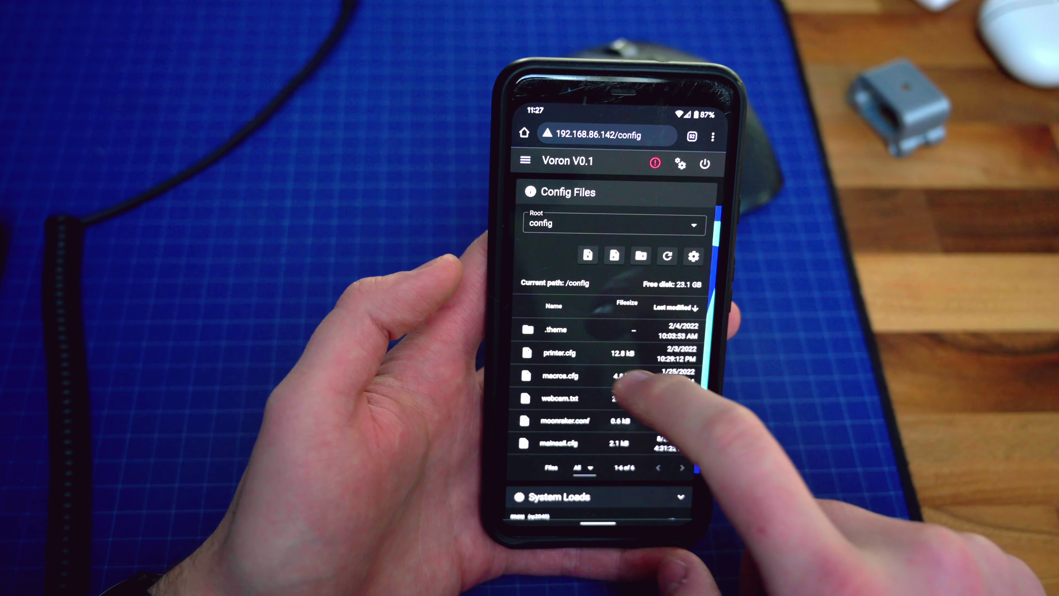
Step: Open printer.cfg in Mainsail's mobile editor and look through the stepper and TMC2209 driver settings
left_click(575, 353)
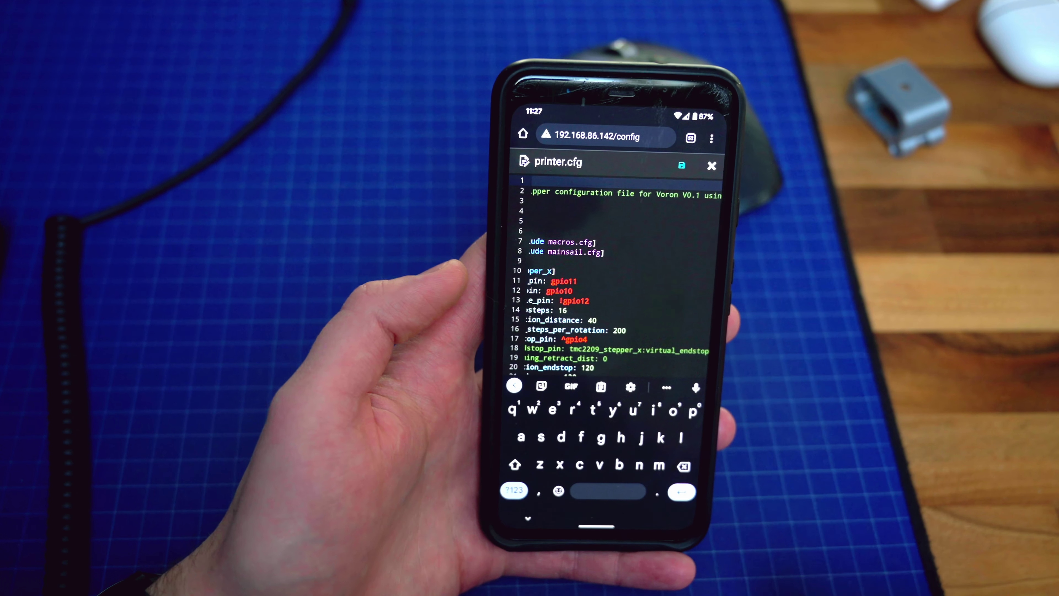
scroll(600, 275, "down", 5)
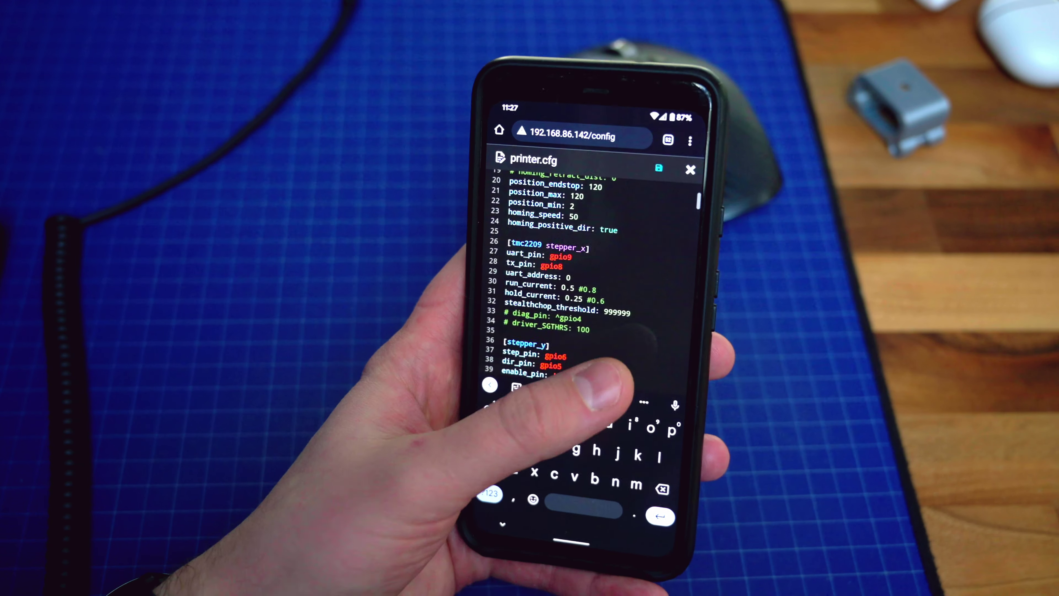